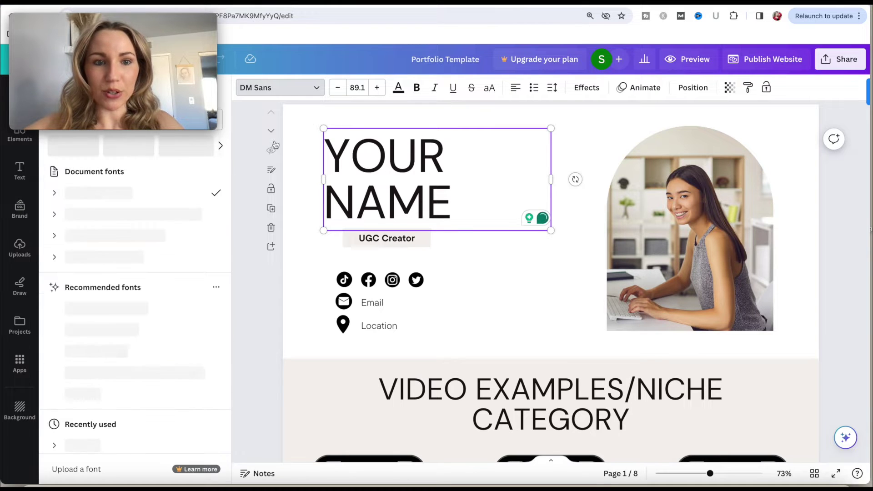
# Look over the TikTok, Facebook, Instagram and Twitter icons and check the link entry of the TikTok icon without adding a link
pyautogui.click(289, 88)
pyautogui.click(342, 285)
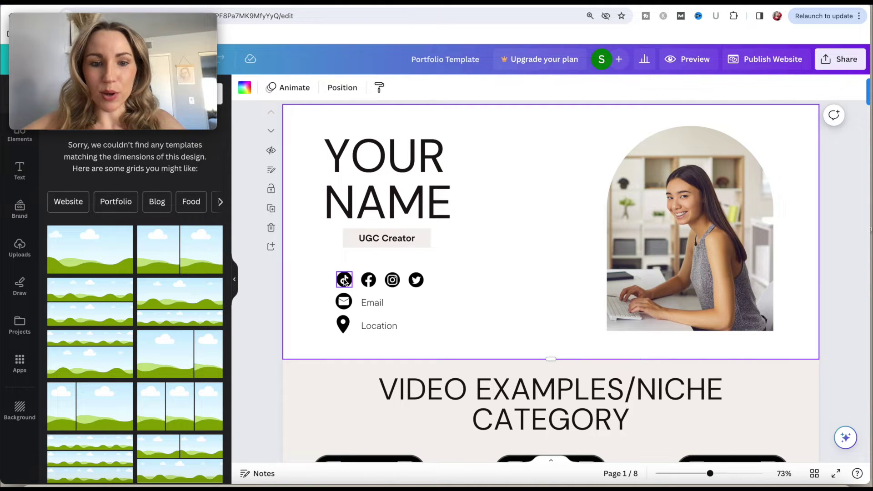
pyautogui.click(344, 280)
pyautogui.click(367, 281)
pyautogui.click(392, 281)
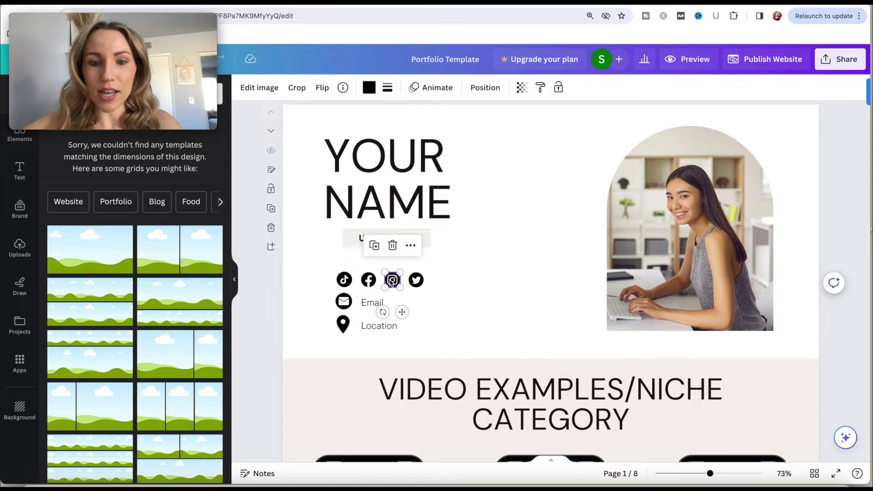
pyautogui.click(415, 281)
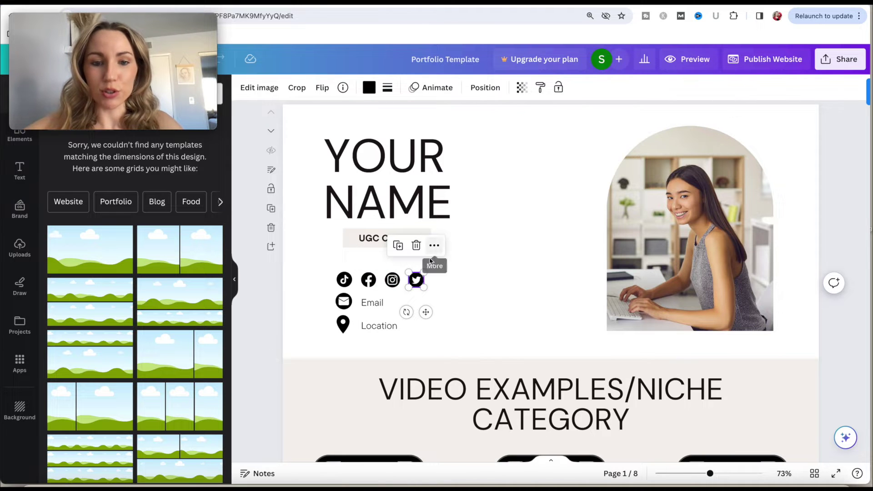
pyautogui.click(344, 286)
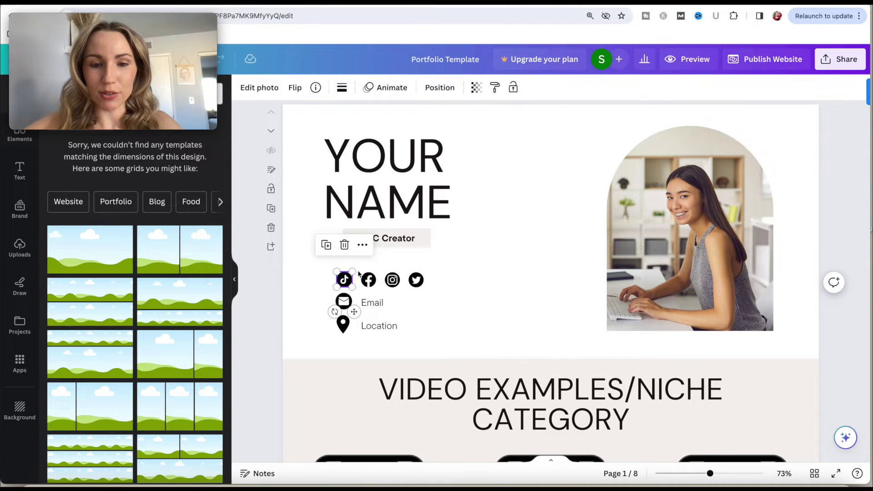
pyautogui.click(362, 246)
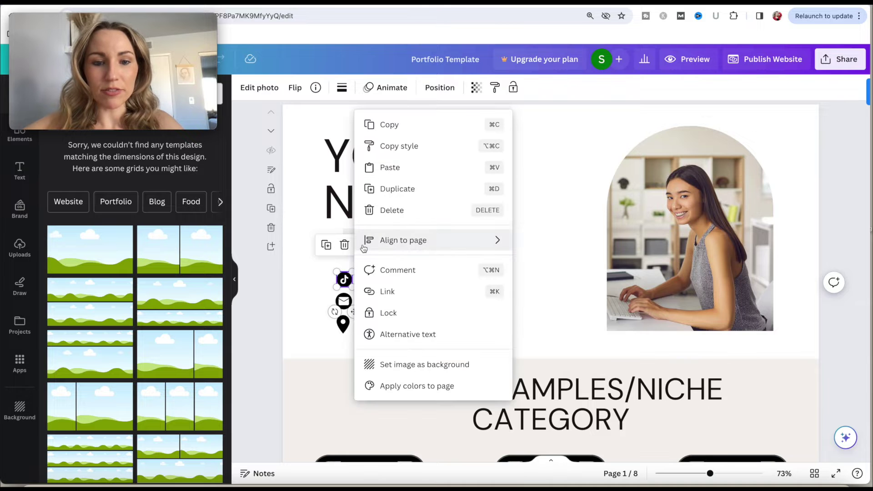
pyautogui.click(388, 290)
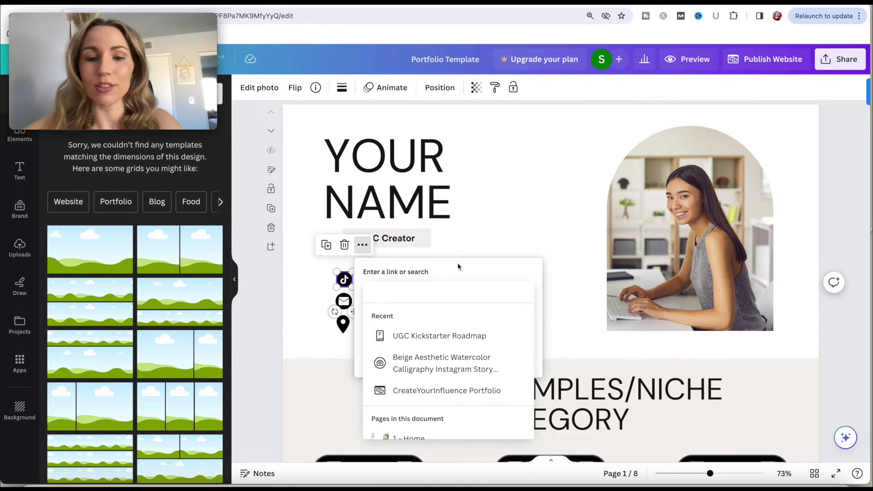
pyautogui.click(461, 244)
# Check the link entry of the envelope icon beside the Email text without adding a link
pyautogui.click(345, 306)
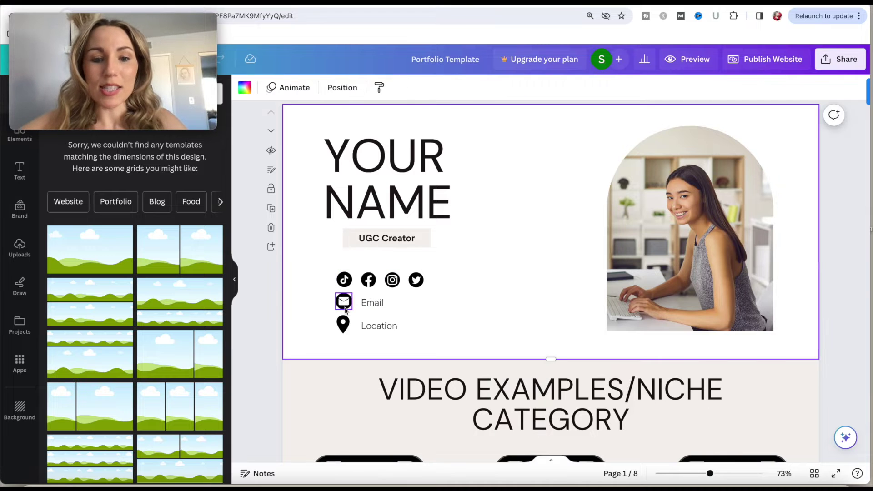
pyautogui.click(361, 265)
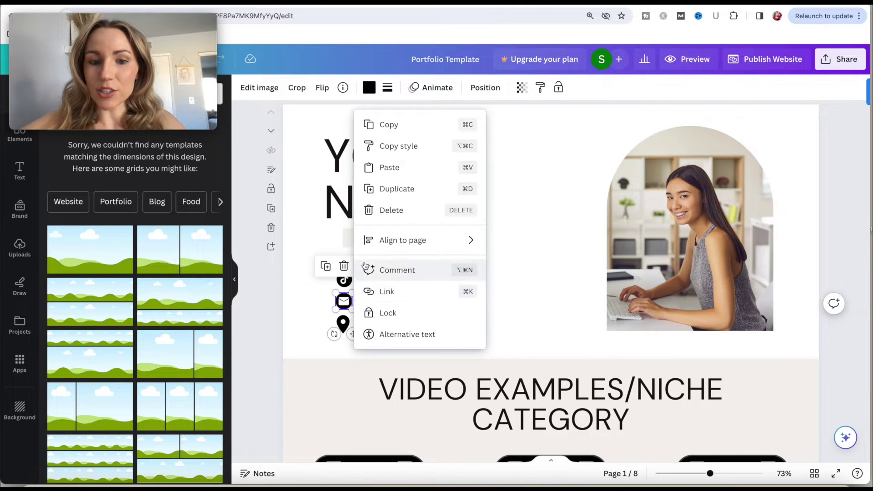
pyautogui.click(388, 292)
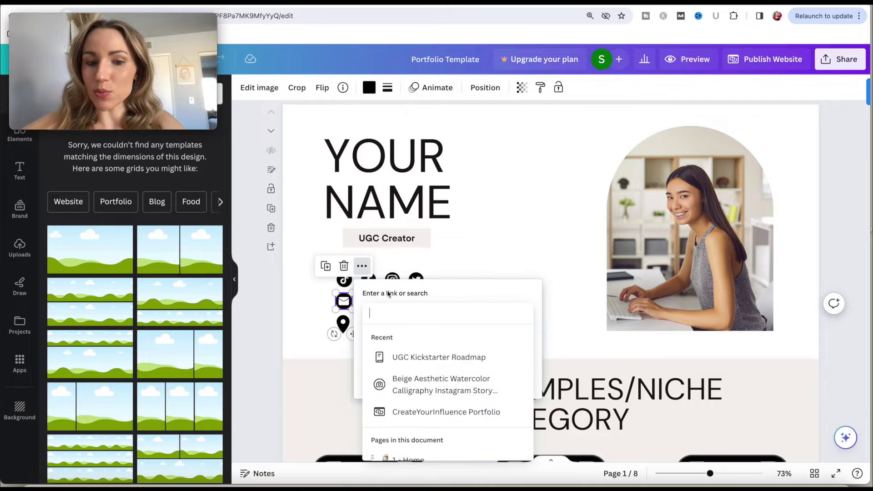
pyautogui.click(450, 273)
# Open the Email and Location placeholder texts for editing in turn, leaving each as it is
pyautogui.click(378, 304)
pyautogui.doubleClick(378, 304)
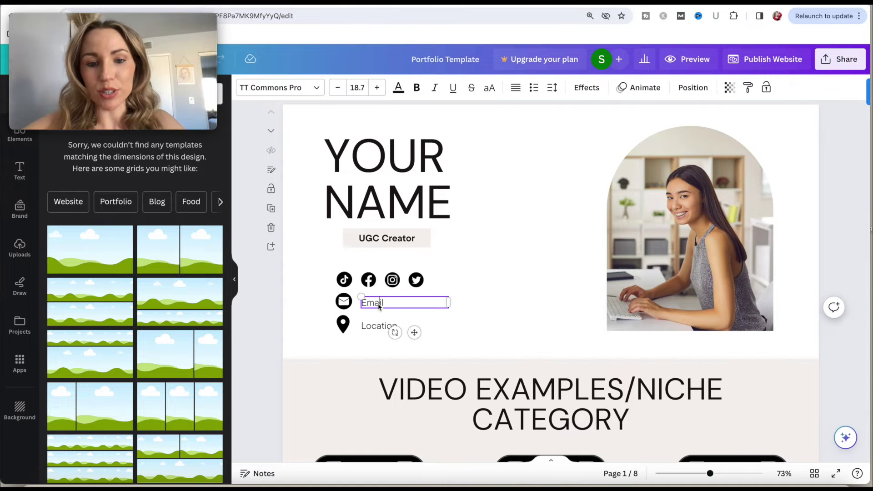
pyautogui.click(478, 308)
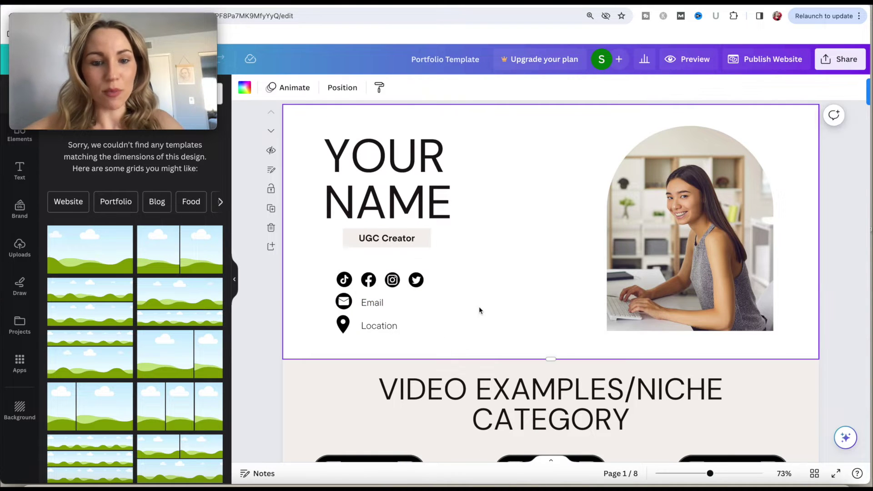
pyautogui.click(382, 327)
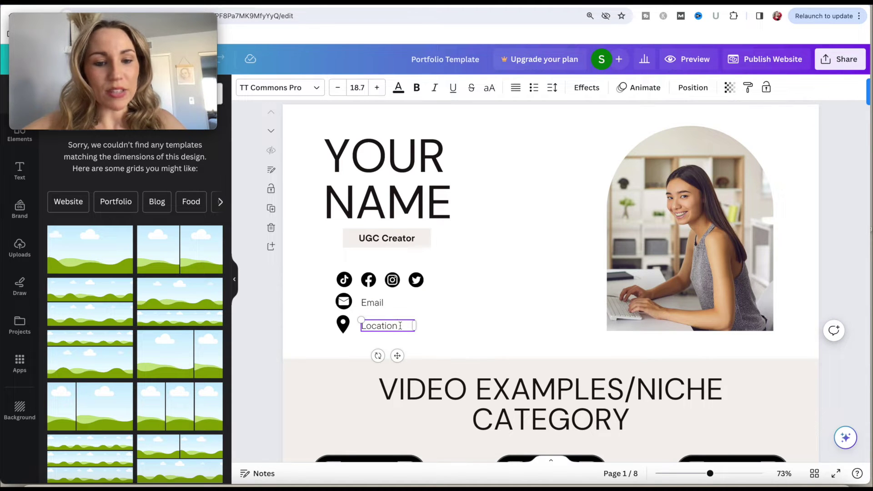
pyautogui.click(490, 291)
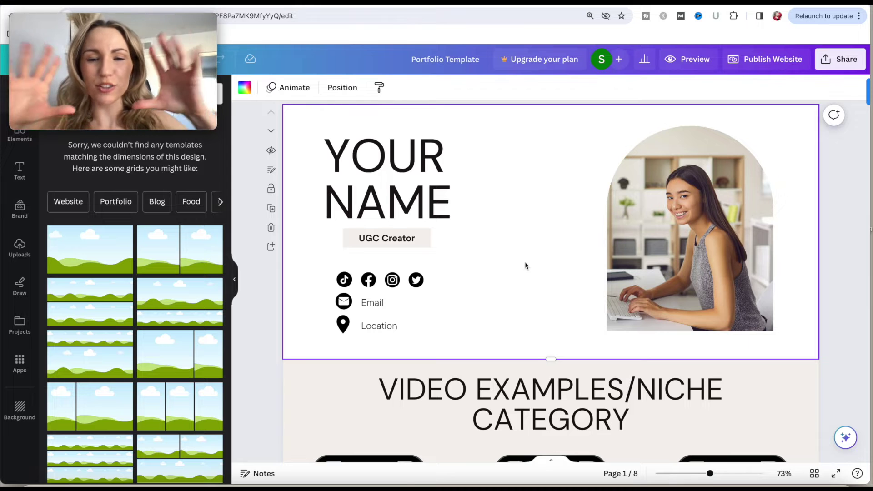
# Group the YOUR NAME heading with the UGC Creator label in the page header
pyautogui.click(498, 247)
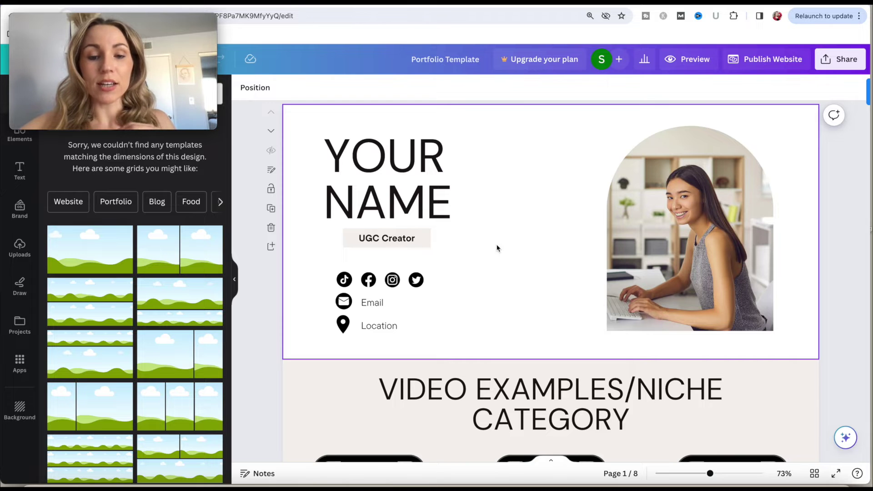
pyautogui.moveTo(482, 251); pyautogui.dragTo(350, 141)
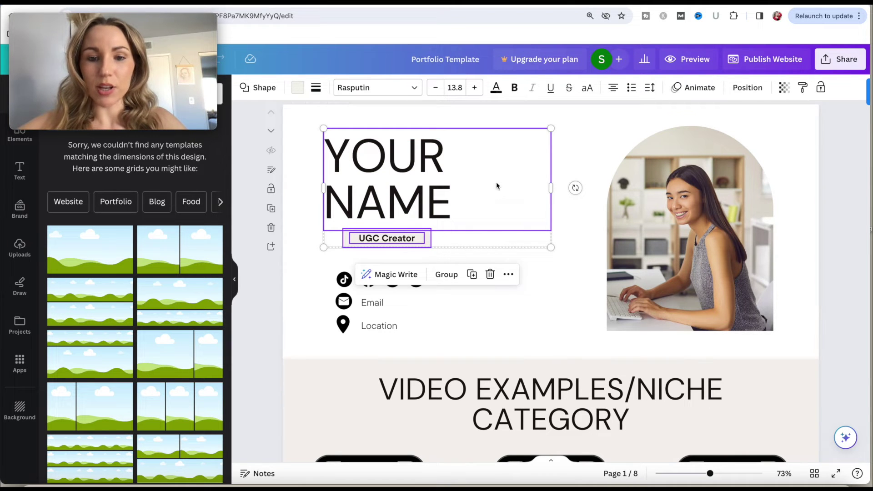
pyautogui.click(447, 274)
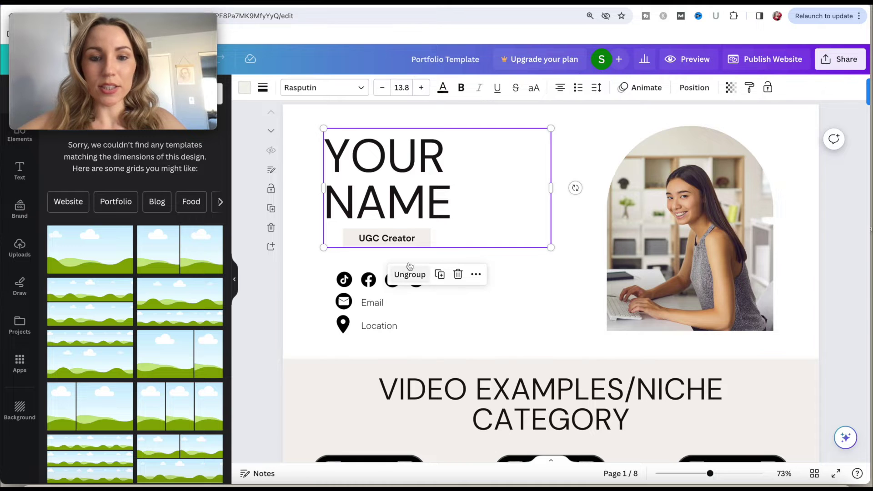
# Ungroup the YOUR NAME heading and the UGC Creator label, and clear the selection
pyautogui.click(465, 188)
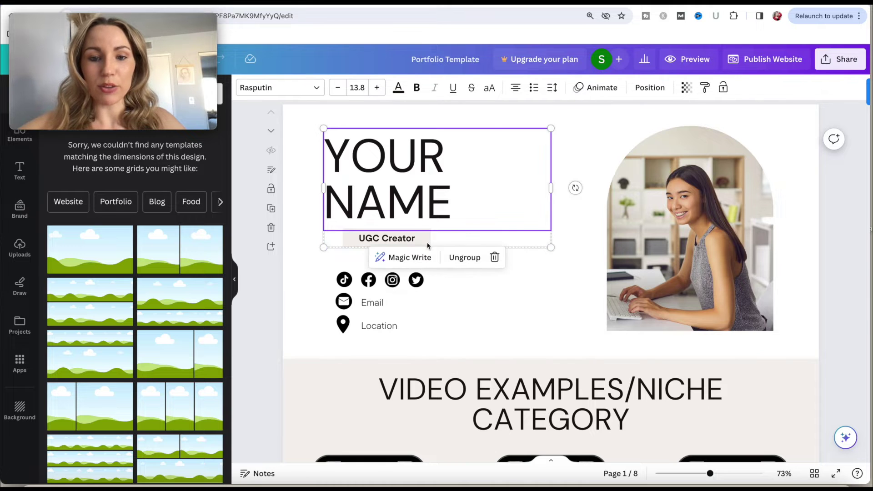
pyautogui.click(467, 258)
pyautogui.click(548, 264)
# Regroup the YOUR NAME heading and the UGC Creator label into one unit
pyautogui.moveTo(560, 251); pyautogui.dragTo(337, 143)
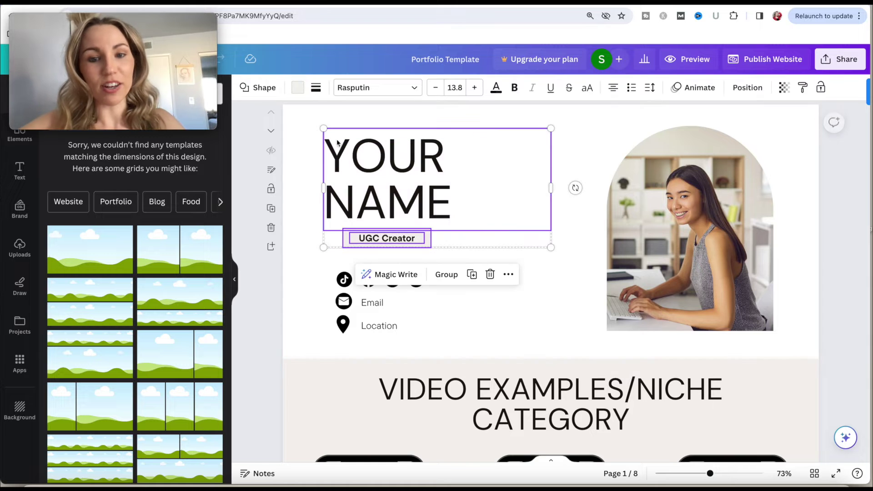
pyautogui.click(447, 274)
pyautogui.click(504, 309)
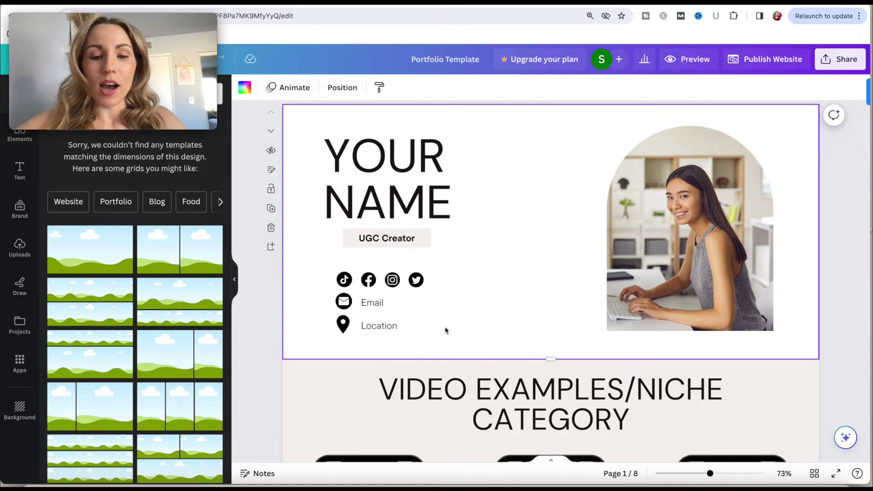
# Group the four social media icons with the email and location icons and their texts
pyautogui.moveTo(453, 338); pyautogui.dragTo(326, 265)
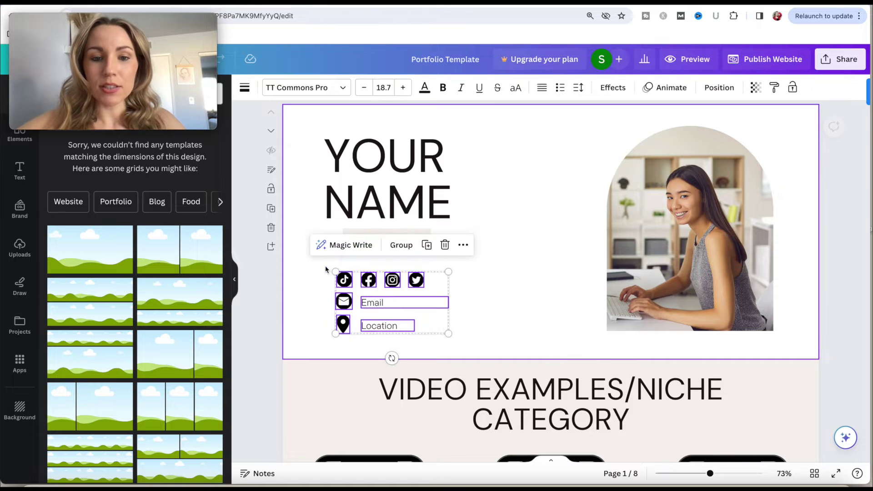
pyautogui.click(399, 245)
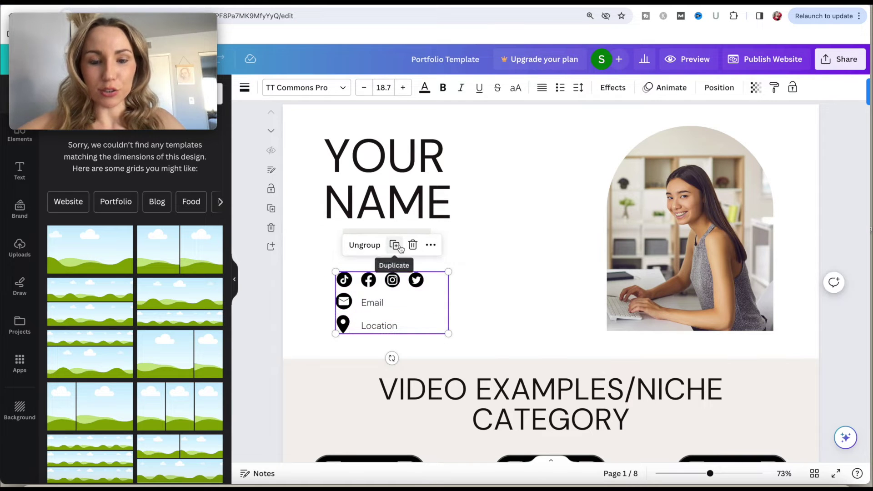
pyautogui.click(560, 301)
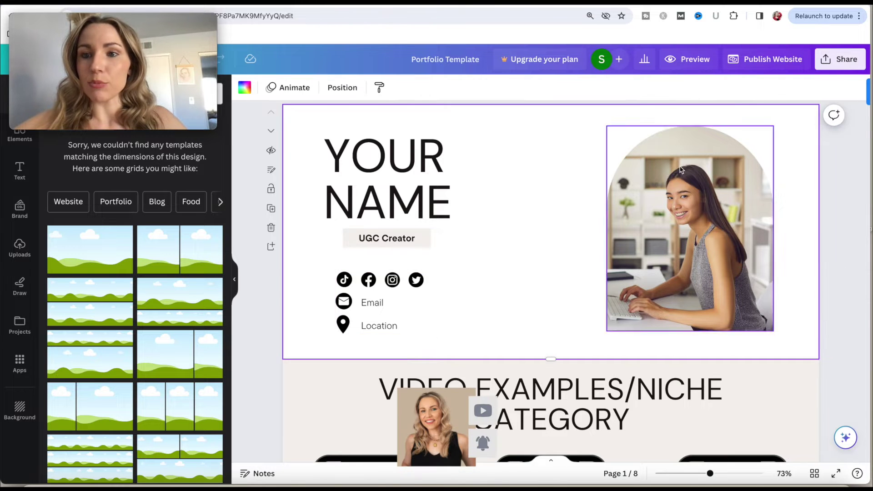
# Preview the website in desktop layout and browse from the header to the video examples section and back
pyautogui.click(695, 70)
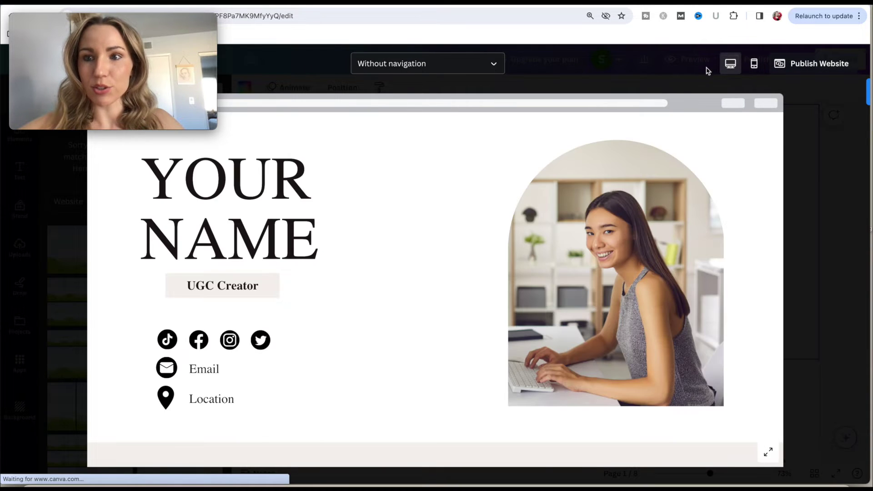
pyautogui.moveTo(150, 22); pyautogui.dragTo(156, 116)
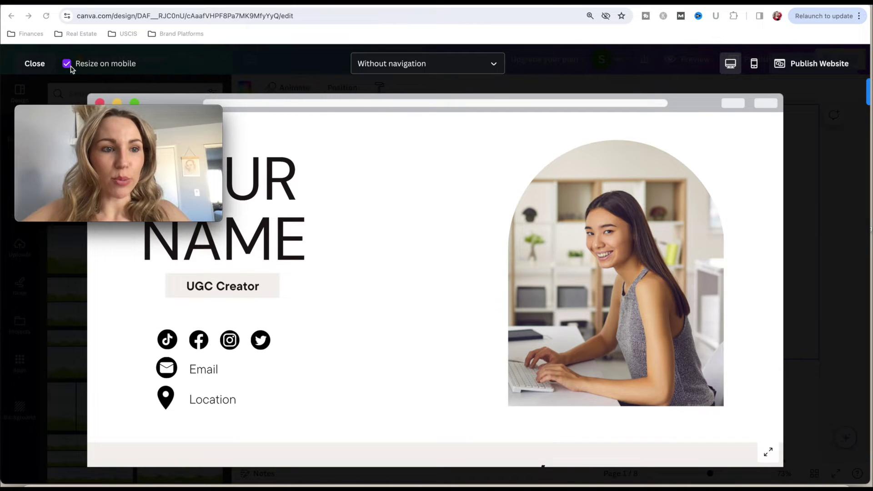
pyautogui.moveTo(95, 131); pyautogui.dragTo(90, 38)
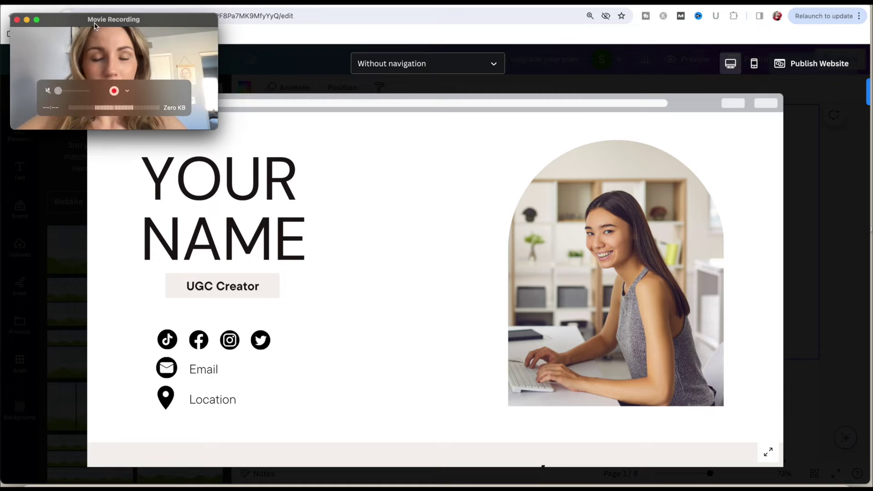
pyautogui.scroll(-15, 291, 354)
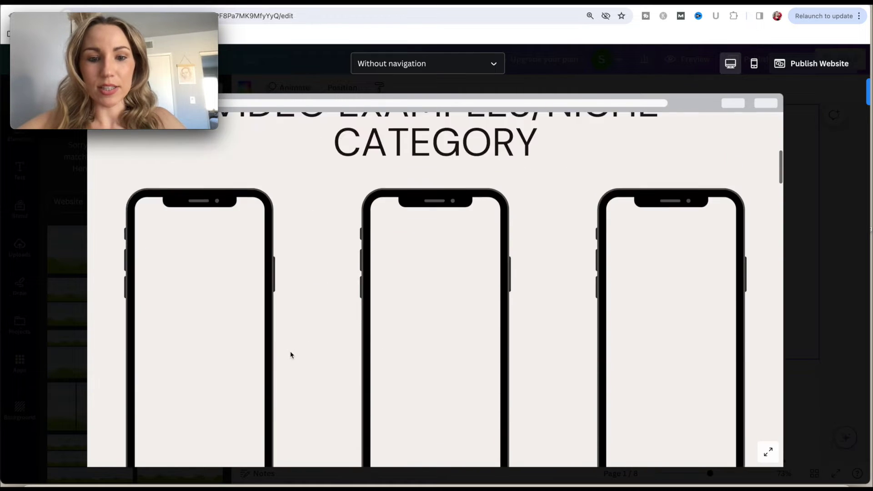
pyautogui.scroll(15, 290, 354)
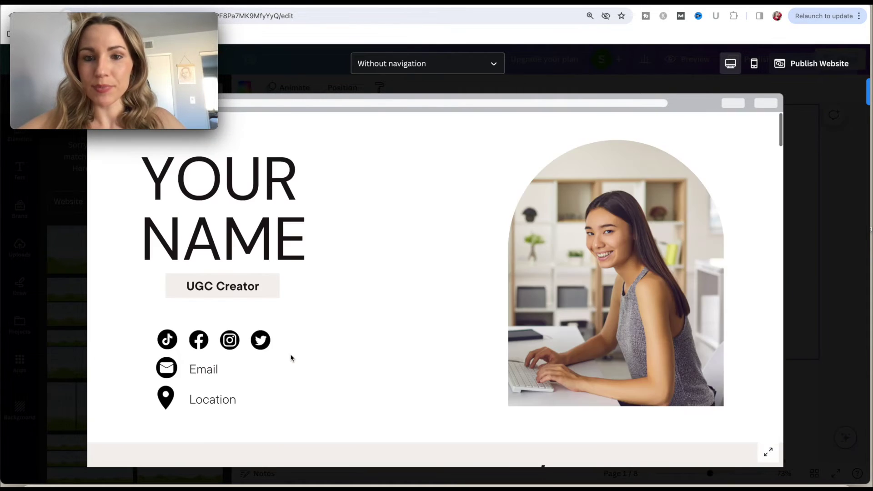
# Inspect the website header in the mobile preview and return to the editor
pyautogui.click(754, 65)
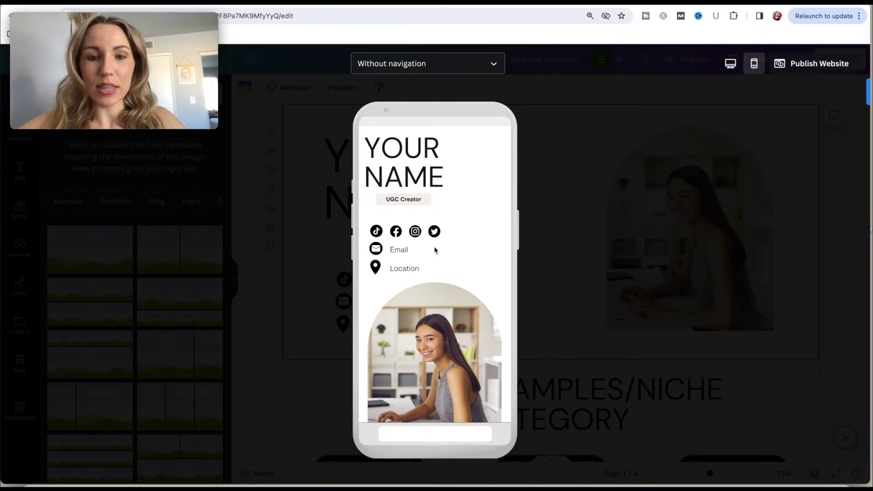
pyautogui.scroll(-4, 434, 248)
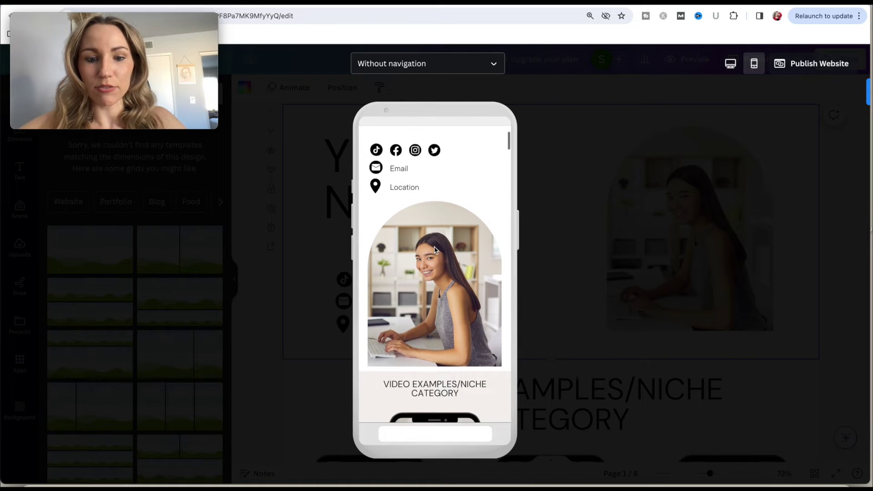
pyautogui.scroll(4, 435, 247)
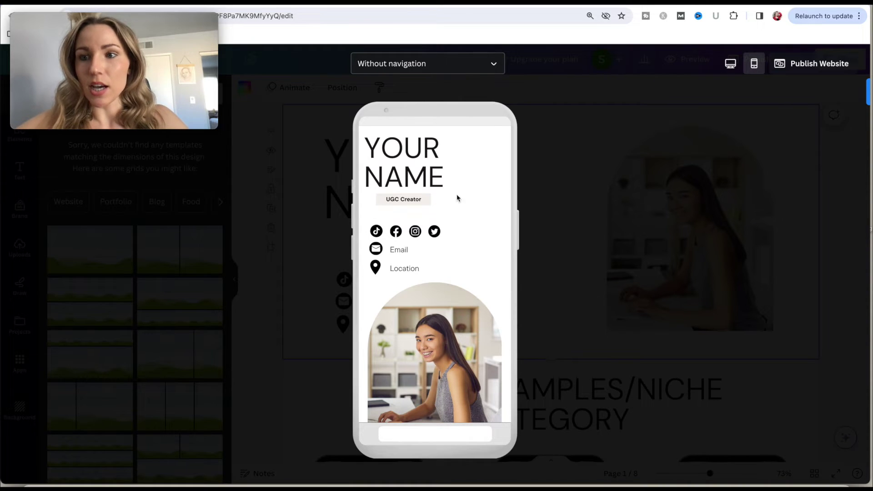
pyautogui.moveTo(172, 23); pyautogui.dragTo(170, 93)
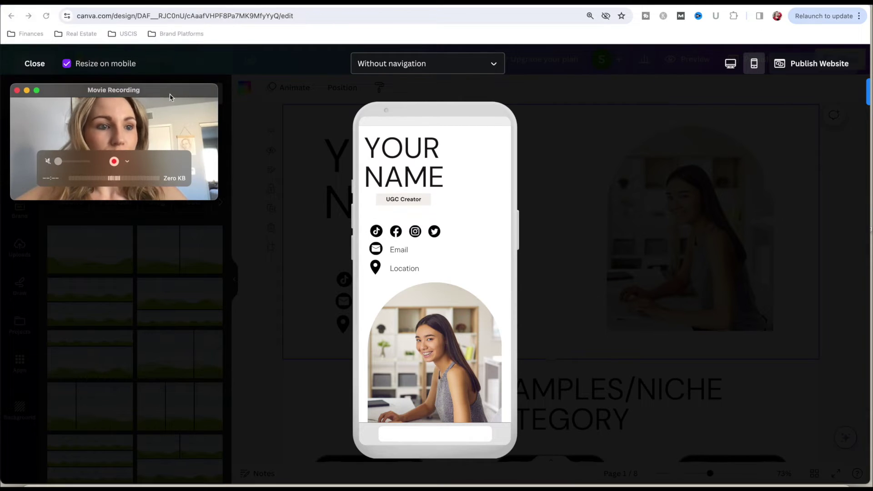
pyautogui.click(42, 67)
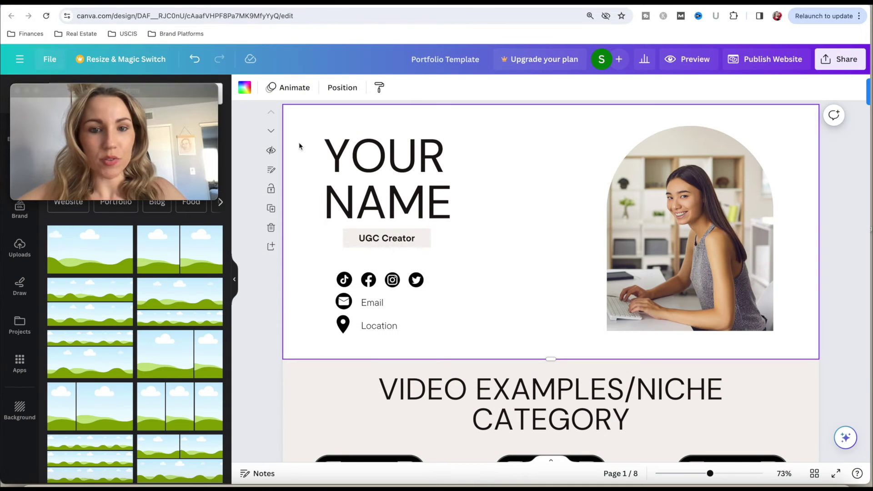
# Ungroup the YOUR NAME heading from the UGC Creator label and select only the heading
pyautogui.click(482, 188)
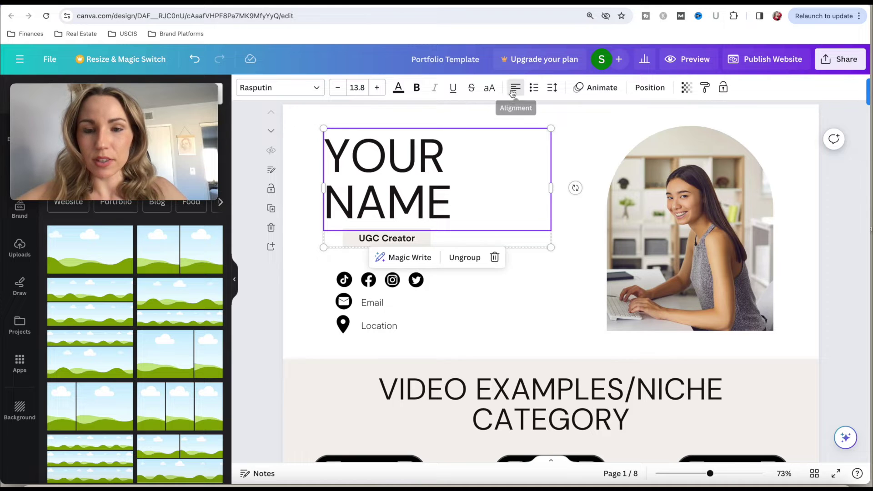
pyautogui.click(464, 257)
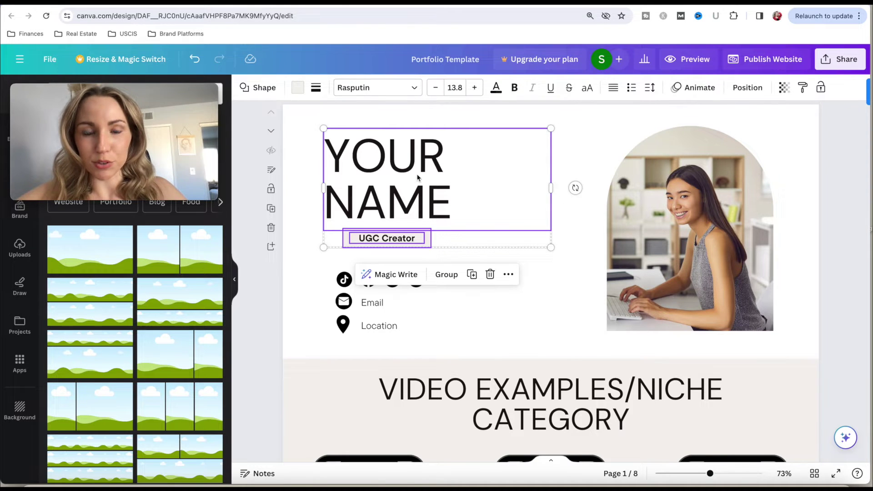
pyautogui.click(547, 161)
pyautogui.click(548, 162)
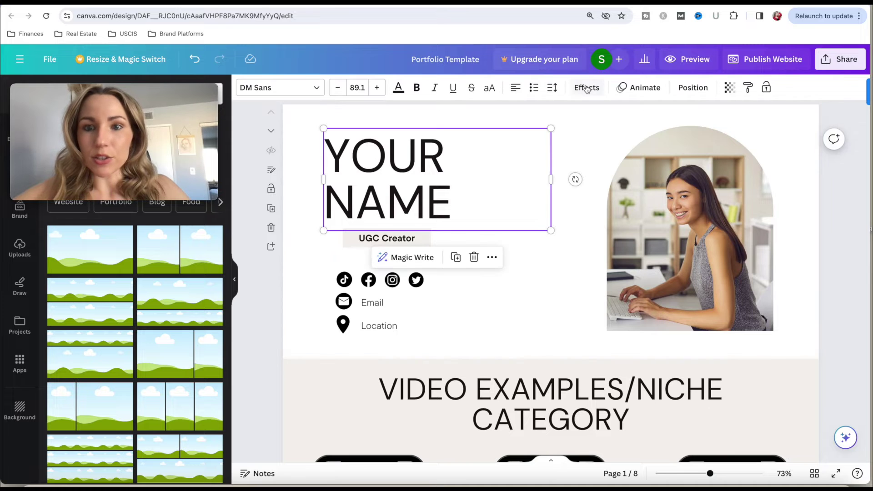
# Try centring the YOUR NAME heading with the UGC Creator label beneath its middle, and undo both changes
pyautogui.click(516, 87)
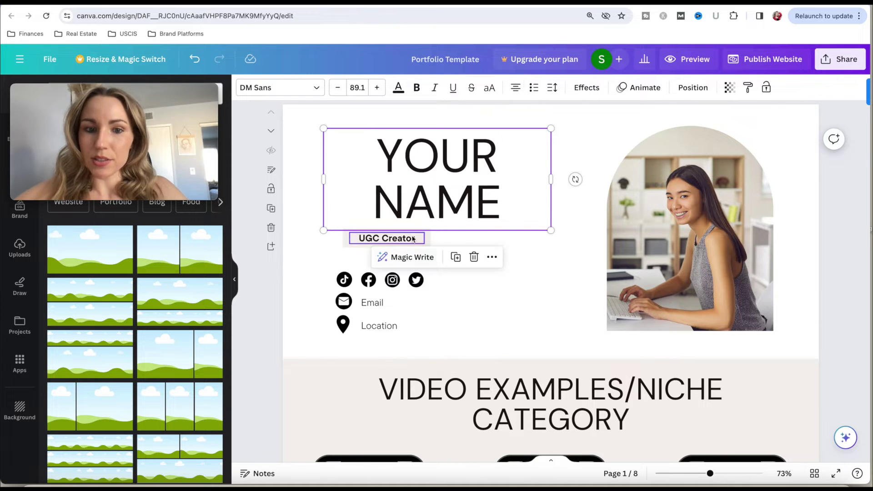
pyautogui.click(456, 238)
pyautogui.moveTo(452, 244); pyautogui.dragTo(424, 239)
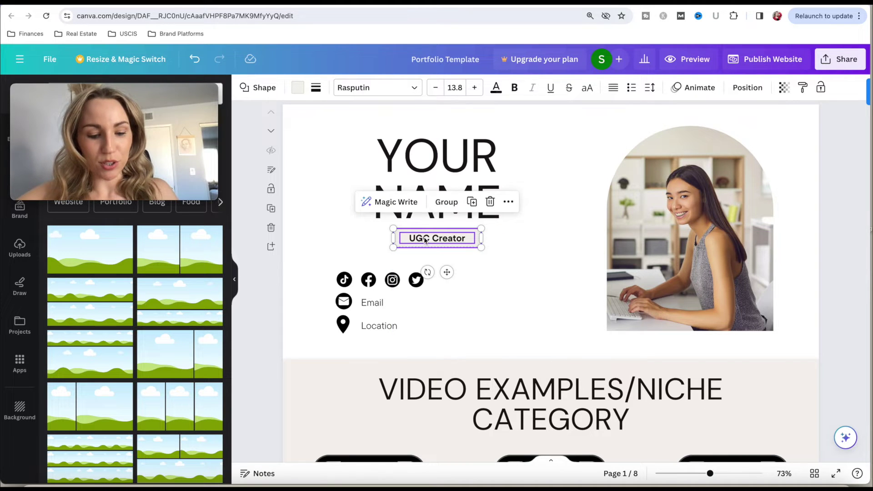
pyautogui.hotkey('ctrl', 'z')
pyautogui.hotkey('ctrl', 'z')
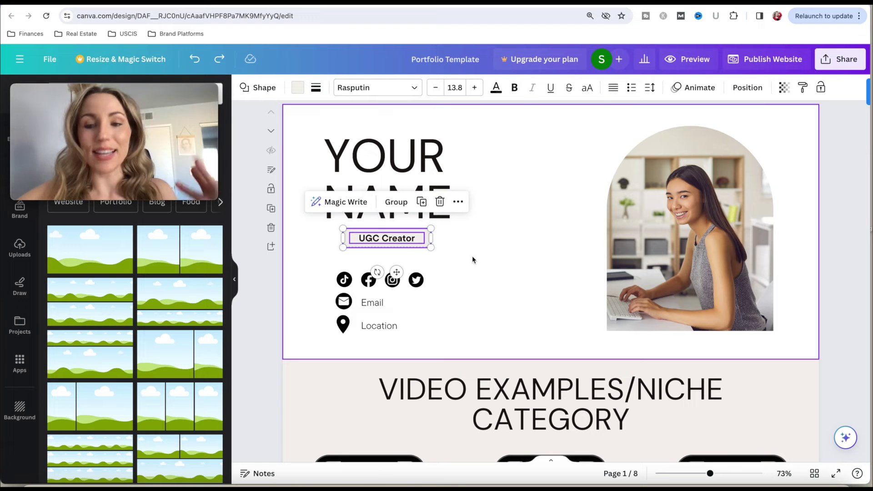
# Replace the VIDEO EXAMPLES/NICHE CATEGORY heading text on page 2 with "Wellness" and select the heading box
pyautogui.scroll(-4, 512, 277)
pyautogui.scroll(-3, 511, 277)
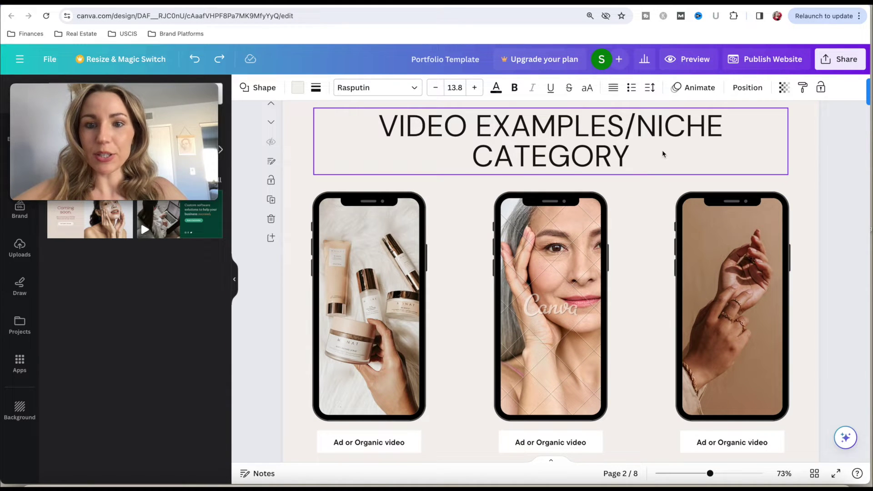
pyautogui.click(622, 132)
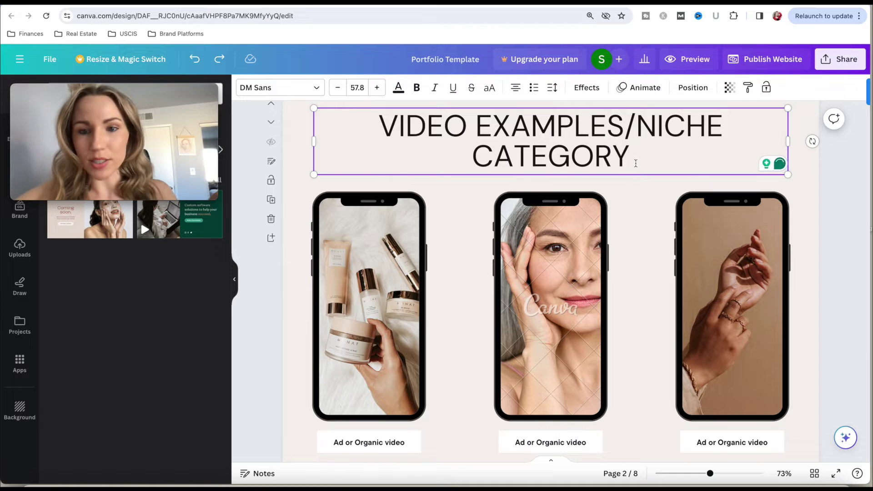
pyautogui.moveTo(635, 163); pyautogui.dragTo(368, 137)
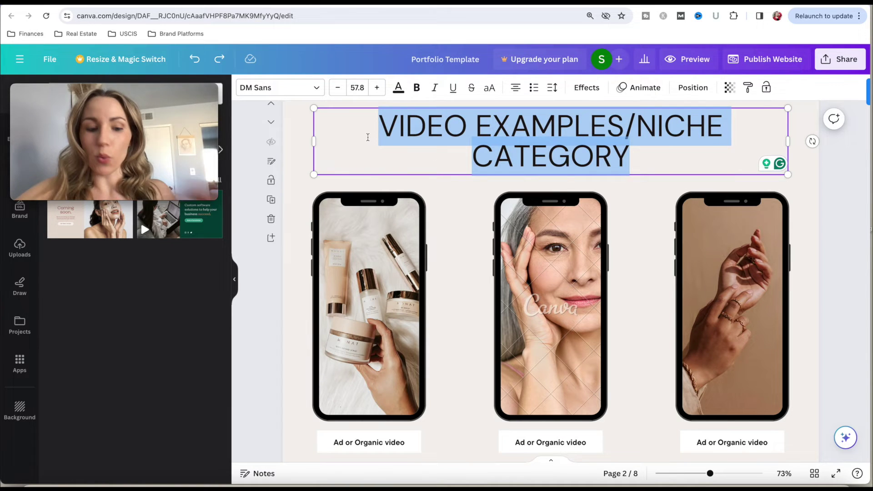
pyautogui.write('Wellness')
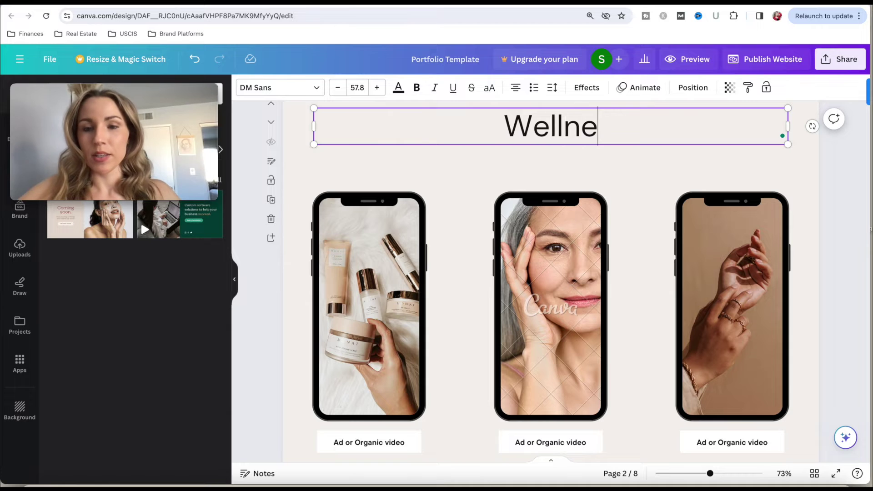
pyautogui.click(424, 172)
pyautogui.click(534, 133)
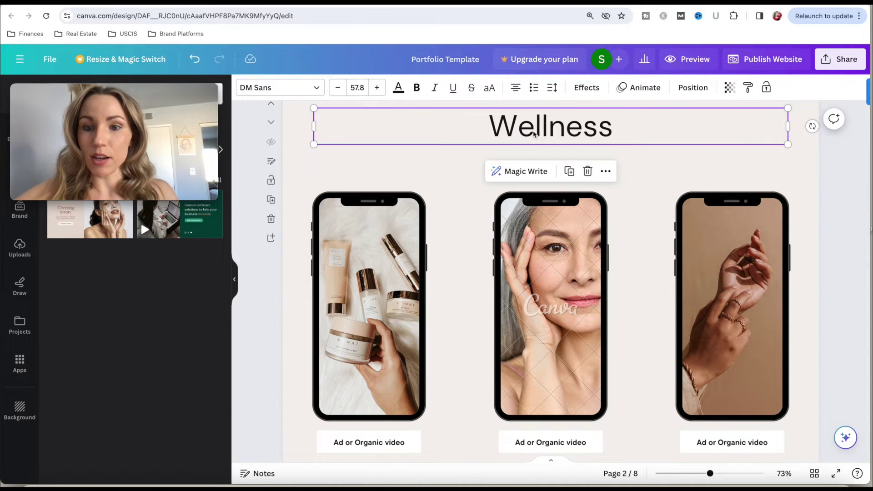
# Look through the heading's additional options, close them, and undo the heading text replacement
pyautogui.click(605, 171)
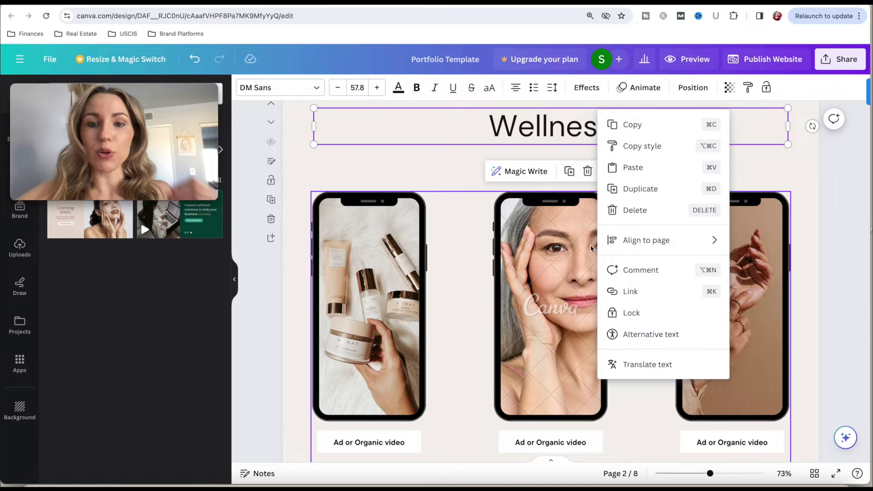
pyautogui.click(566, 155)
pyautogui.click(566, 152)
pyautogui.click(565, 136)
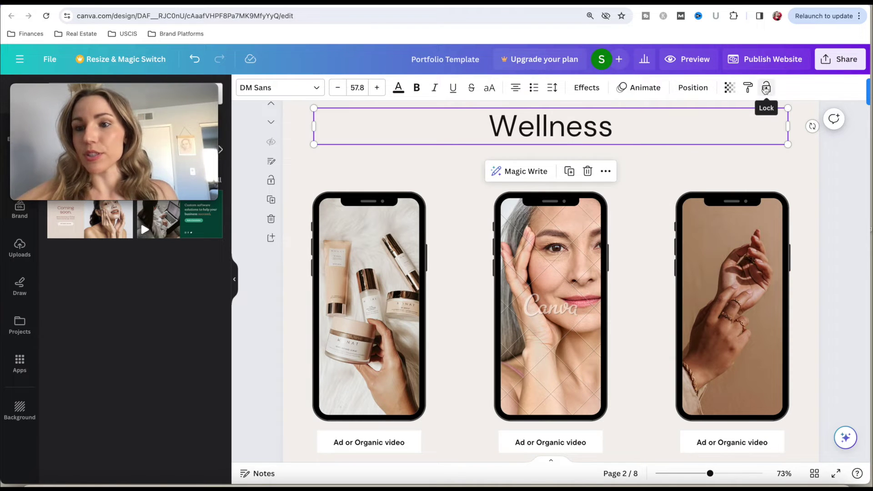
pyautogui.press('super+z')
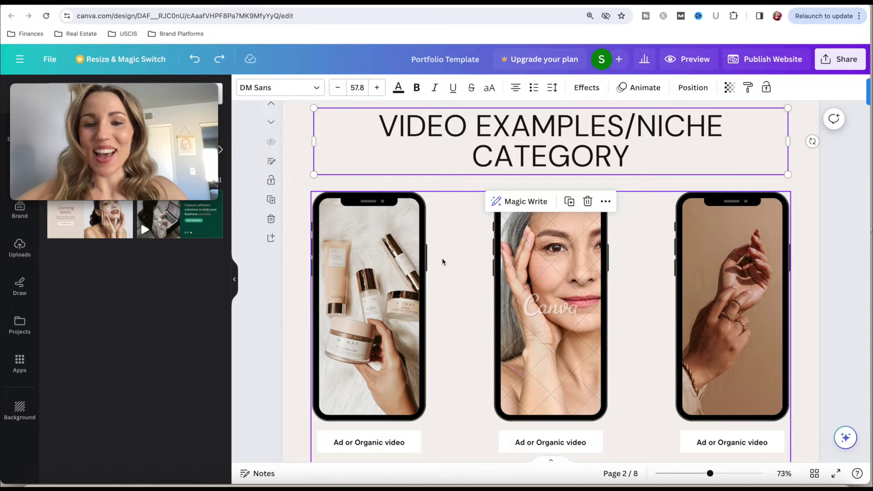
# Try deleting the first phone mockup from the group in the video examples section, and undo the deletion
pyautogui.scroll(-3, 443, 261)
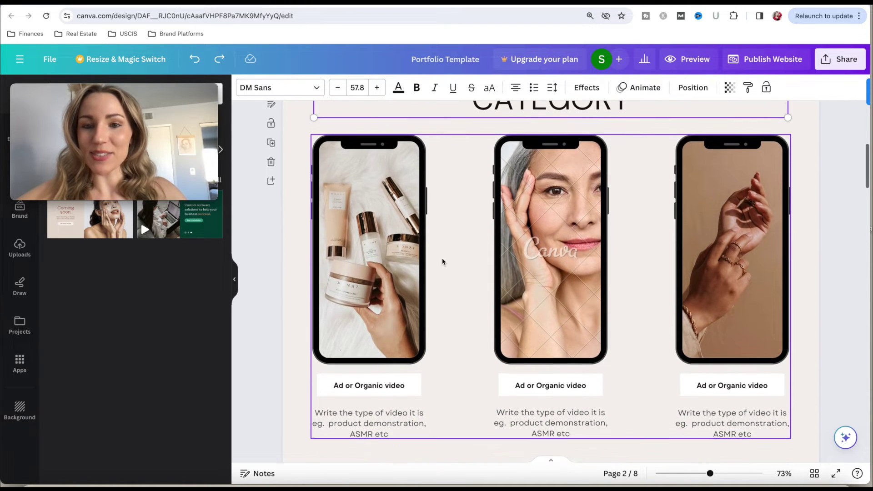
pyautogui.click(391, 227)
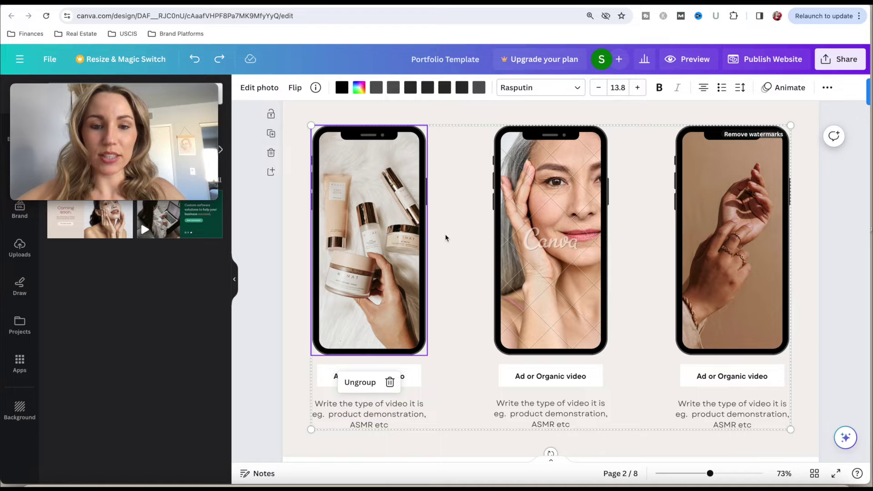
pyautogui.press('Delete')
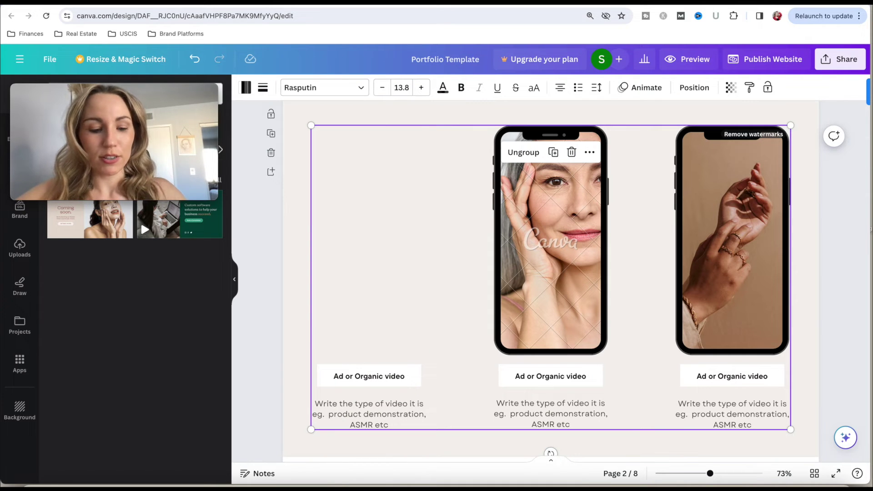
pyautogui.hotkey('ctrl', 'z')
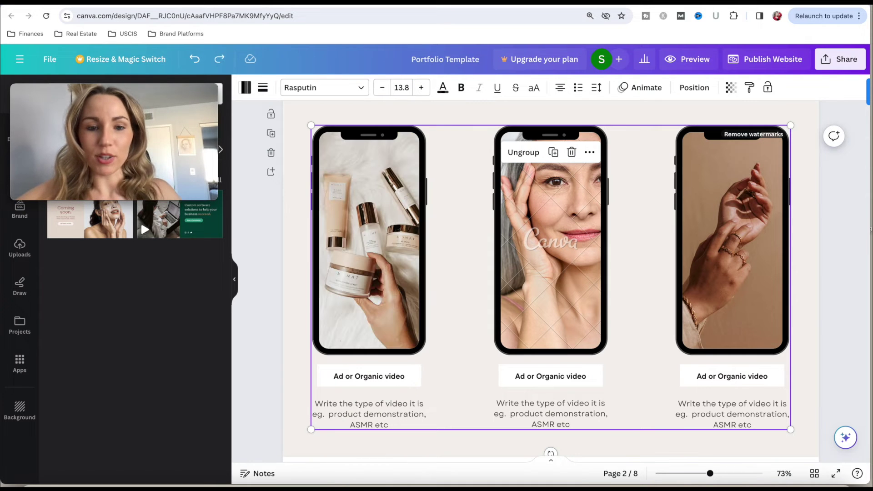
# Ungroup the three phone mockups and their captions and descriptions in the video examples section
pyautogui.click(525, 153)
pyautogui.click(470, 226)
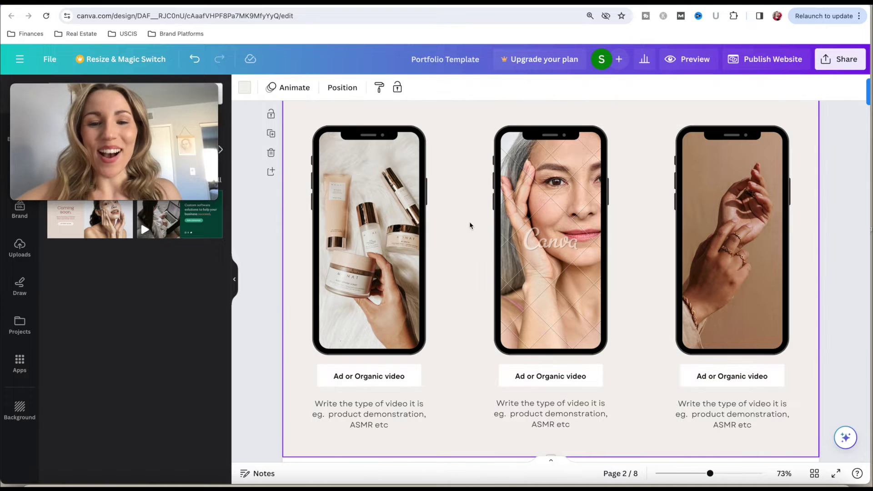
# Clear the skincare product photo out of the first phone mockup's frame
pyautogui.click(388, 287)
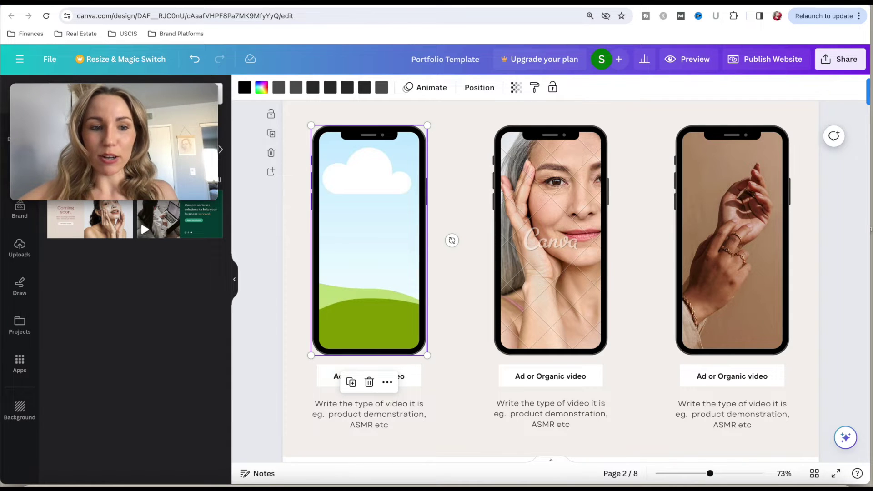
pyautogui.click(60, 75)
pyautogui.moveTo(61, 75); pyautogui.dragTo(64, 6)
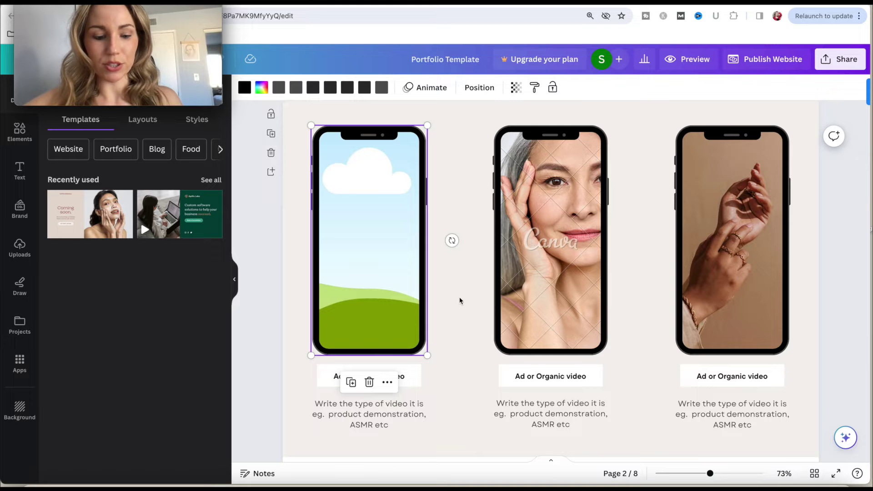
# Examine the video examples section, including the captions and video type descriptions under the phone mockups
pyautogui.scroll(2, 458, 300)
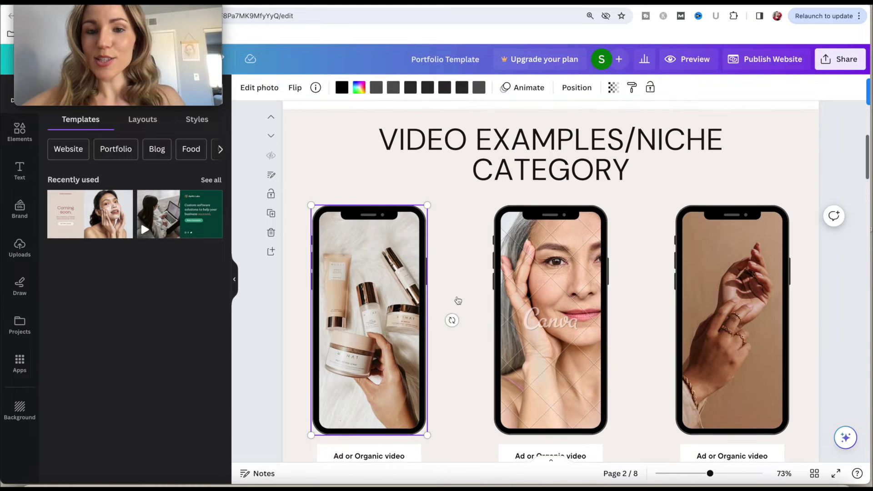
pyautogui.scroll(-2, 457, 301)
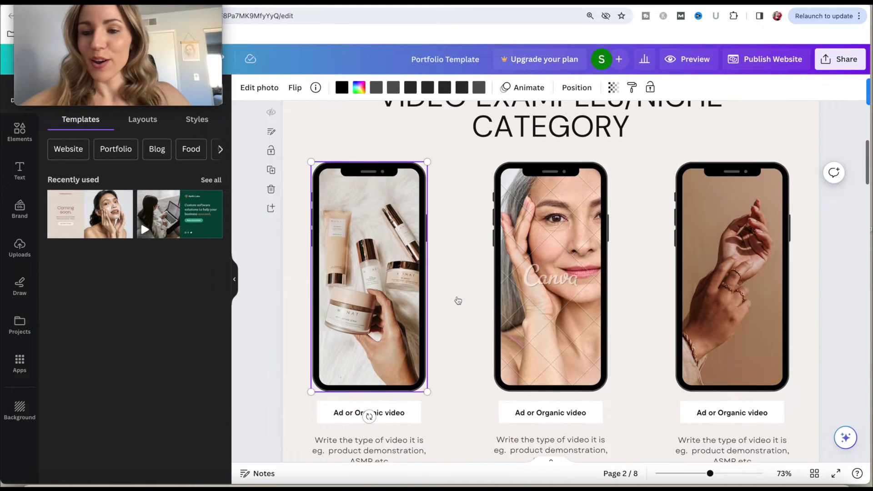
pyautogui.scroll(-1, 457, 301)
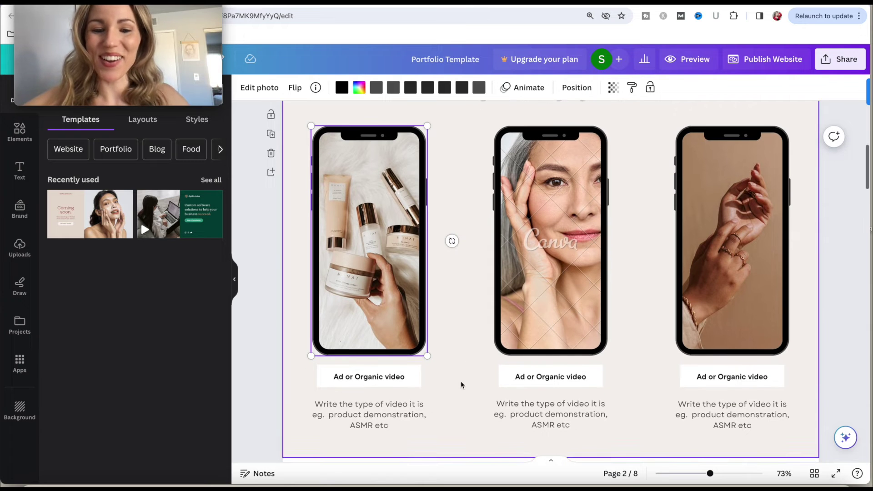
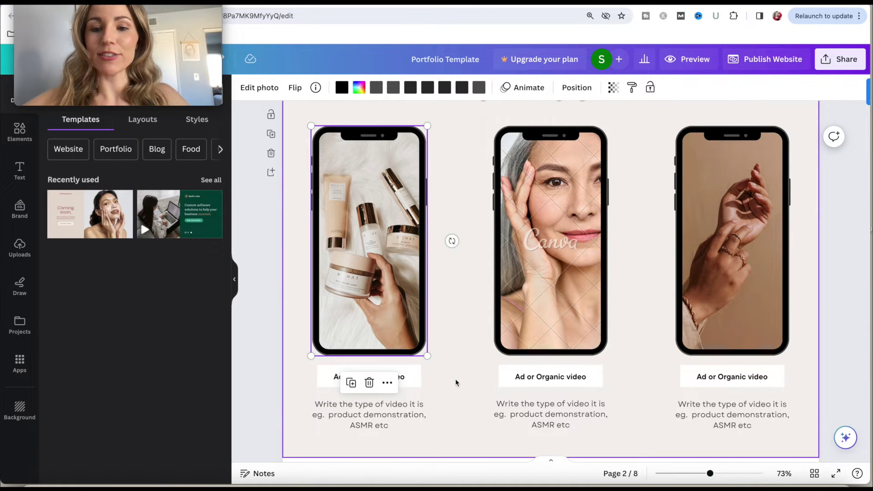
pyautogui.scroll(-1, 456, 381)
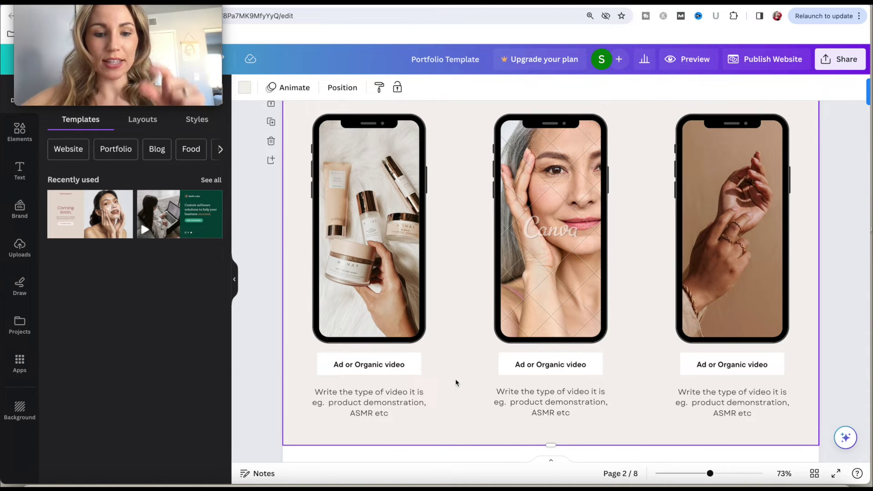
pyautogui.scroll(-1, 364, 359)
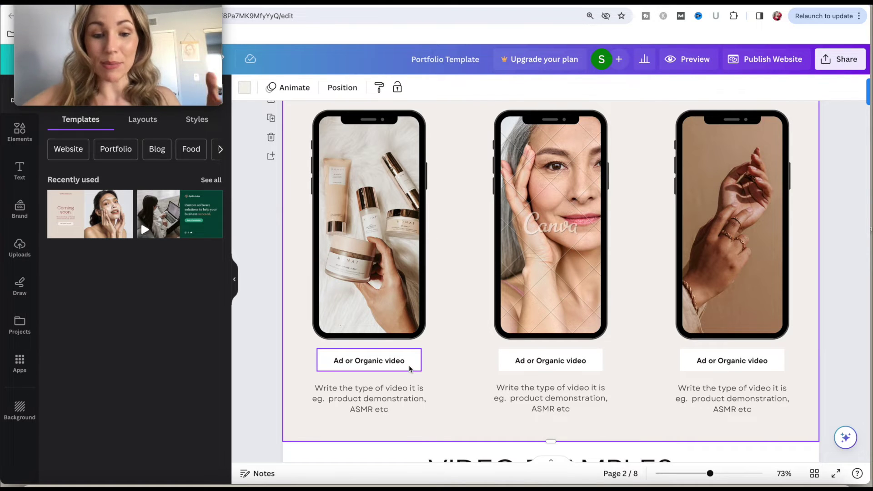
pyautogui.scroll(-1, 410, 368)
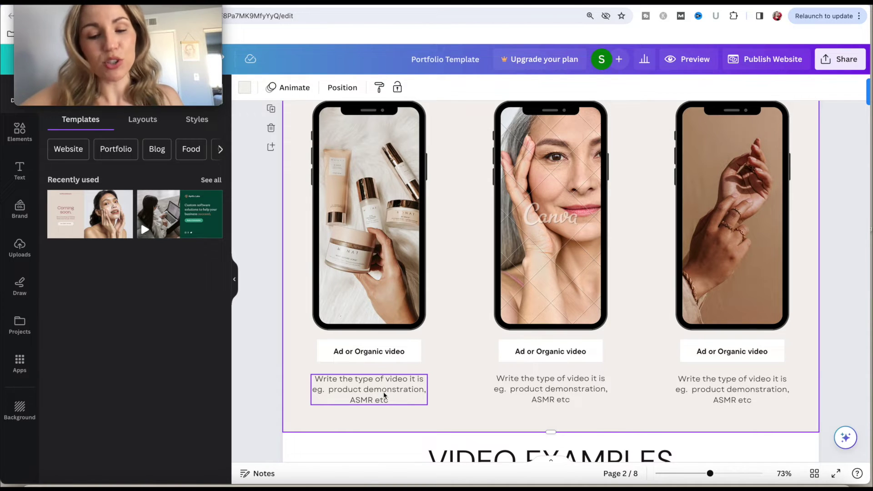
pyautogui.scroll(4, 384, 396)
pyautogui.scroll(-2, 425, 404)
# Try grouping only the first phone mockup with its caption and description, and ungroup them again
pyautogui.moveTo(459, 422); pyautogui.dragTo(348, 230)
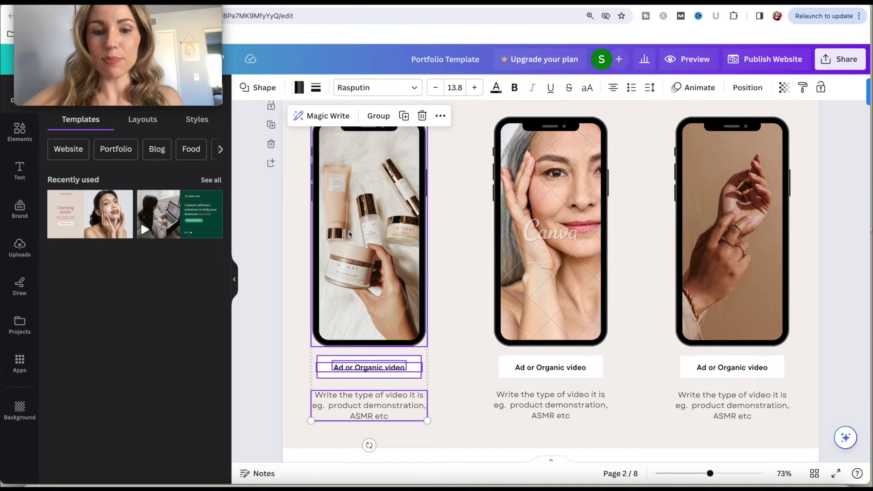
pyautogui.click(379, 117)
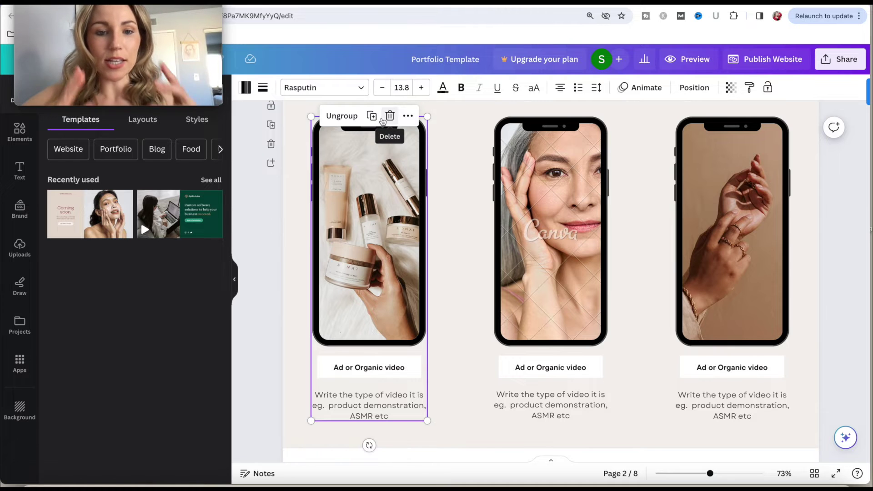
pyautogui.click(342, 116)
# Group all three phone mockups together with their captions and descriptions into a single group
pyautogui.moveTo(806, 433); pyautogui.dragTo(369, 215)
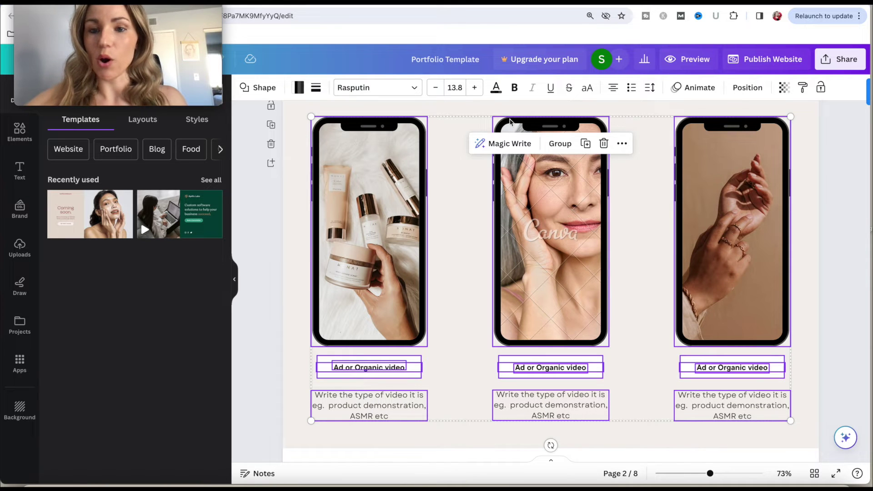
pyautogui.click(561, 144)
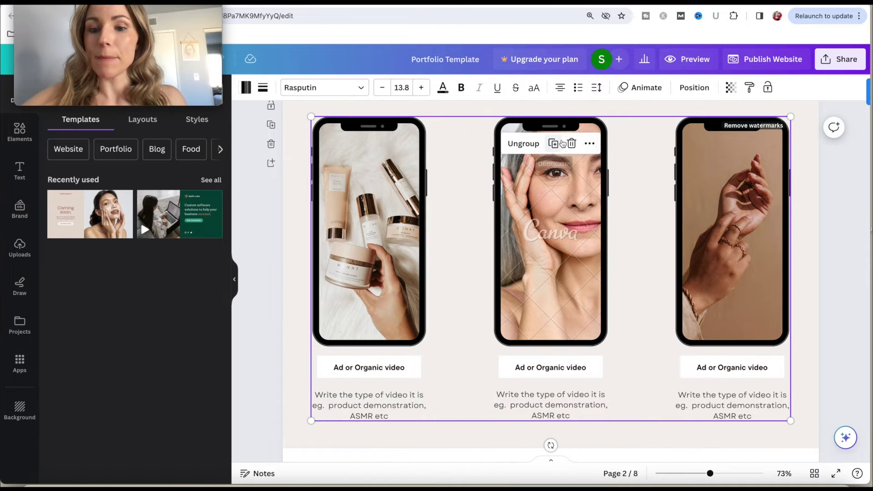
# Preview the website on mobile and examine how the header and the grouped niche video examples stack
pyautogui.click(689, 59)
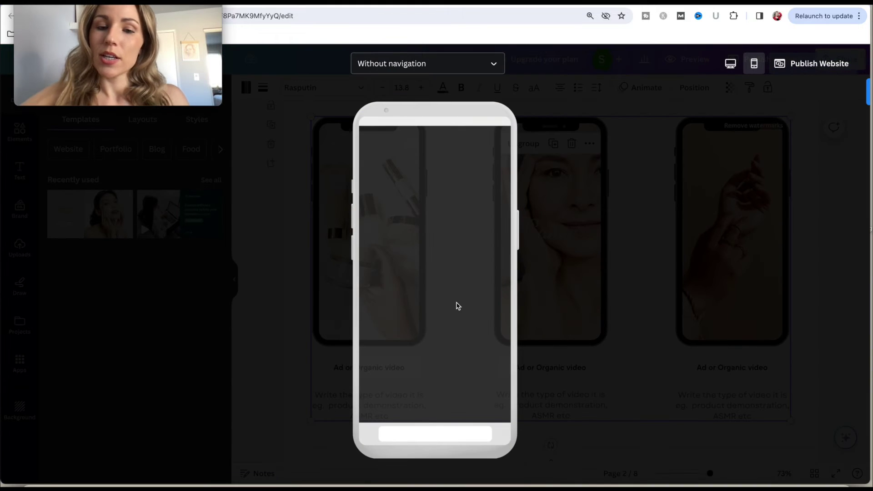
pyautogui.scroll(-10, 457, 306)
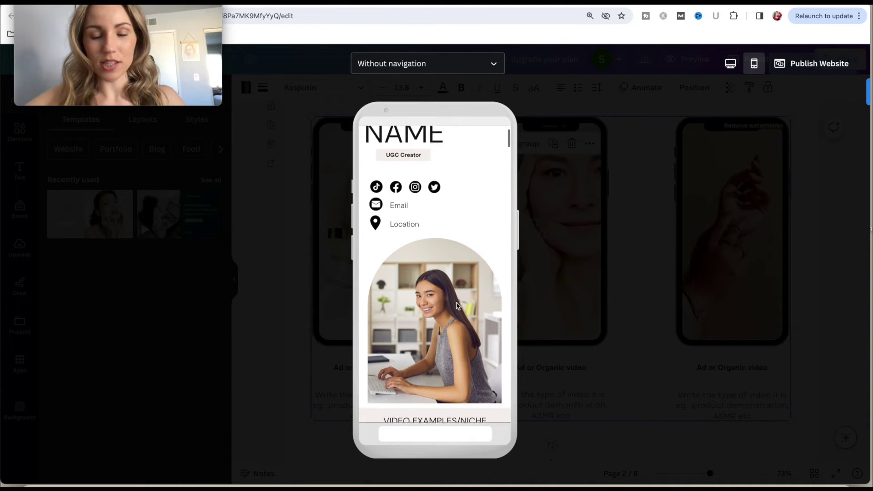
pyautogui.scroll(-6, 458, 306)
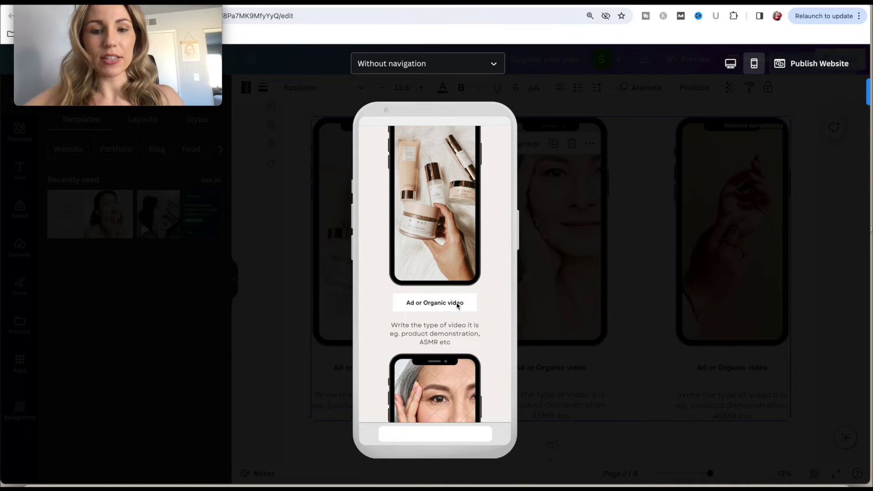
pyautogui.scroll(3, 458, 303)
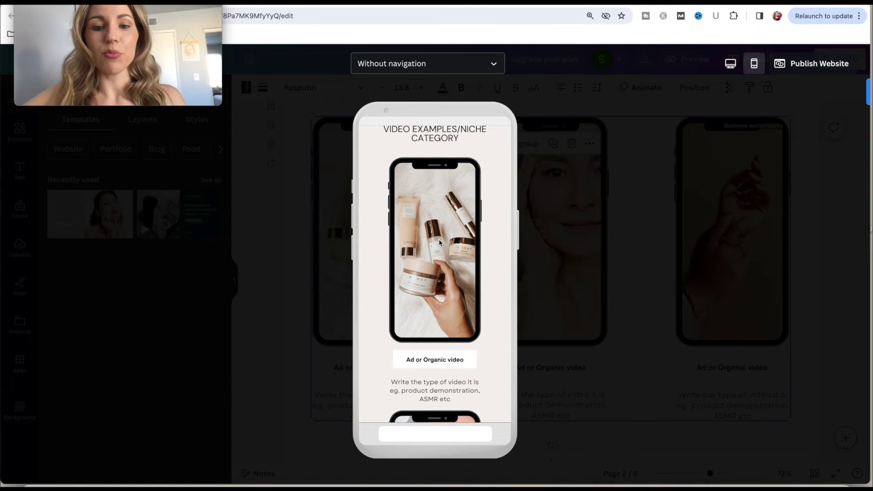
pyautogui.scroll(-2, 439, 242)
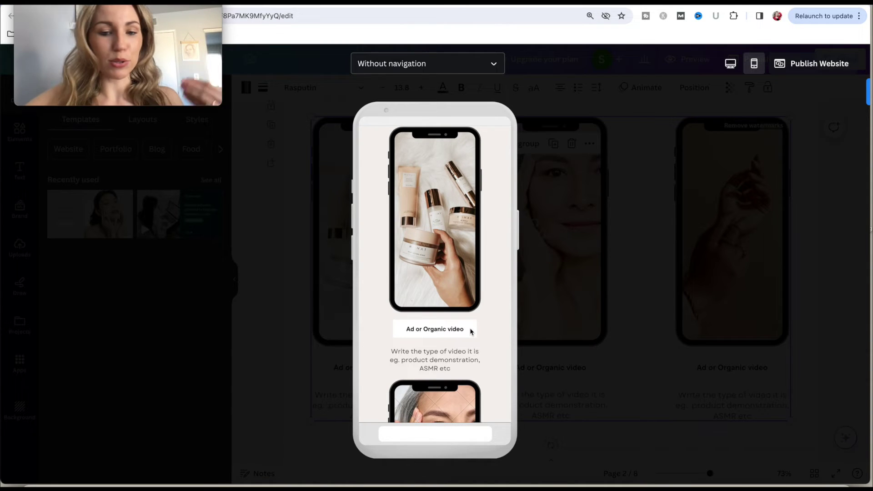
pyautogui.scroll(-5, 471, 331)
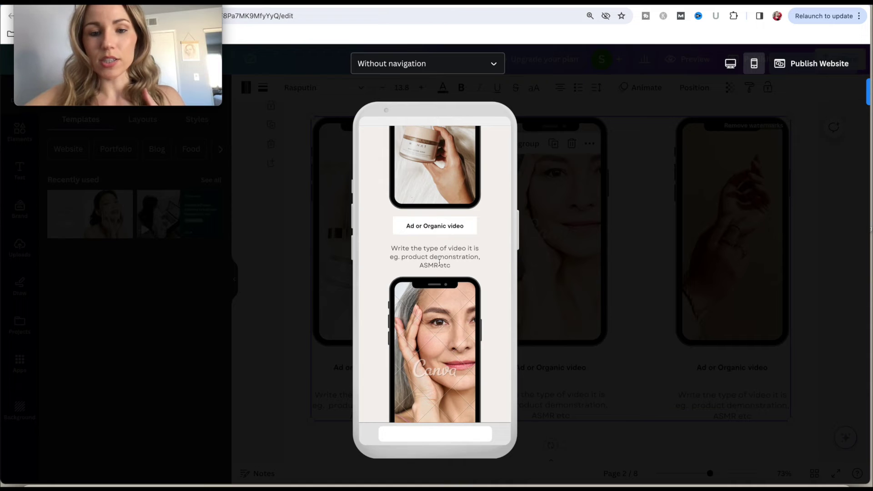
pyautogui.scroll(-7, 439, 261)
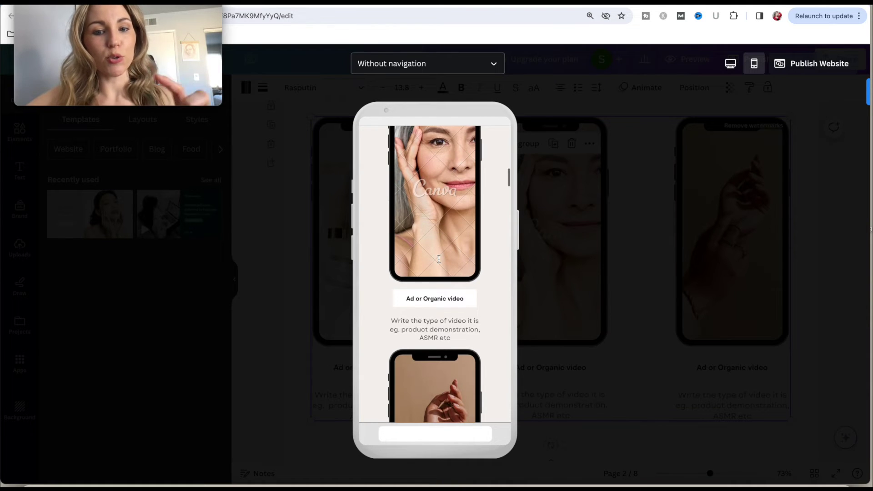
pyautogui.scroll(-10, 438, 259)
pyautogui.scroll(-1, 439, 260)
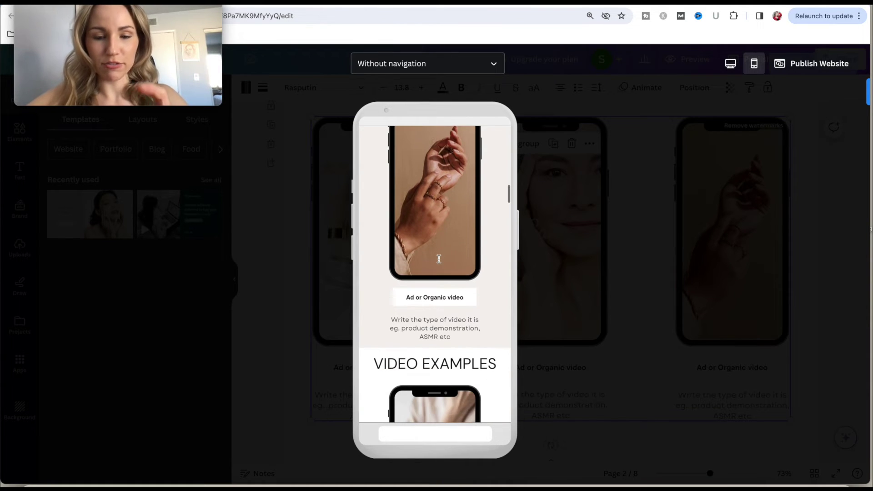
# Check the second video examples section and the UGC Photography heading in the mobile preview, and close the preview
pyautogui.scroll(-1, 439, 263)
pyautogui.scroll(-20, 439, 263)
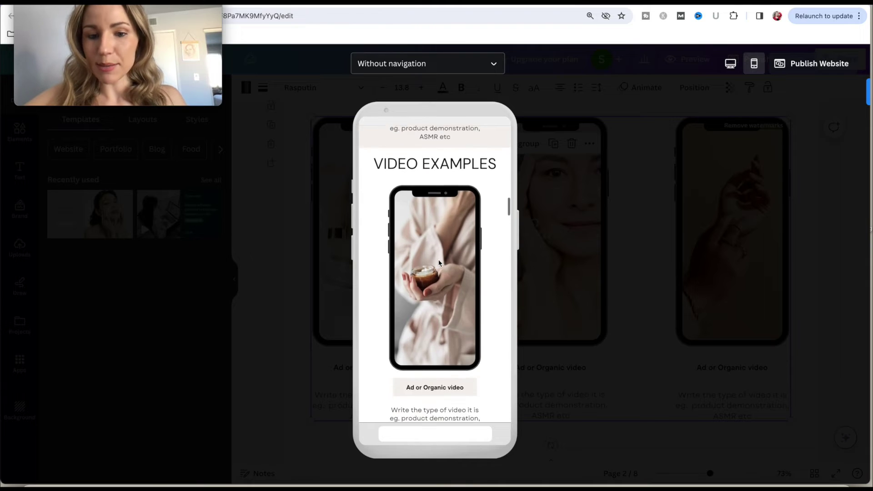
pyautogui.scroll(-4, 439, 262)
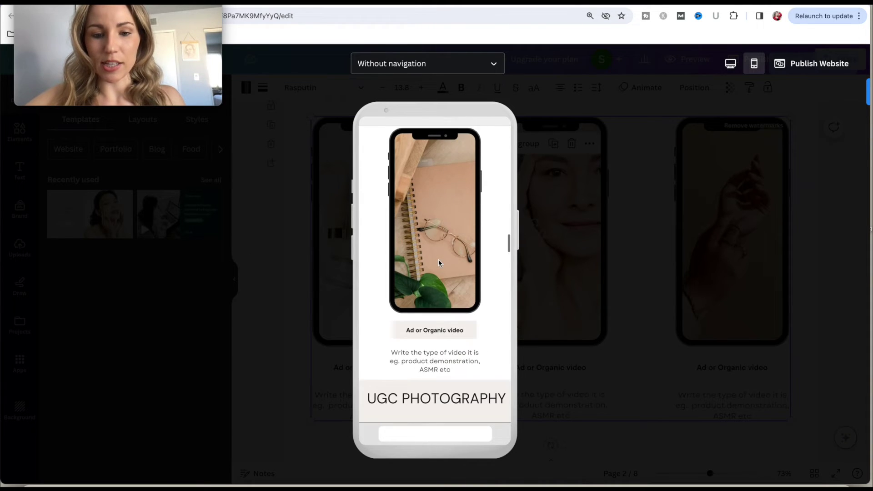
pyautogui.scroll(-8, 439, 263)
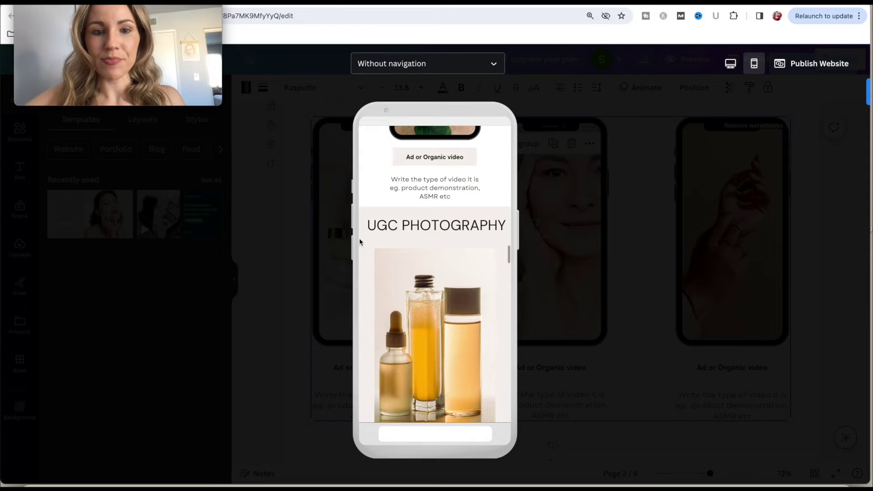
pyautogui.moveTo(118, 69)
pyautogui.moveTo(160, 2); pyautogui.dragTo(158, 92)
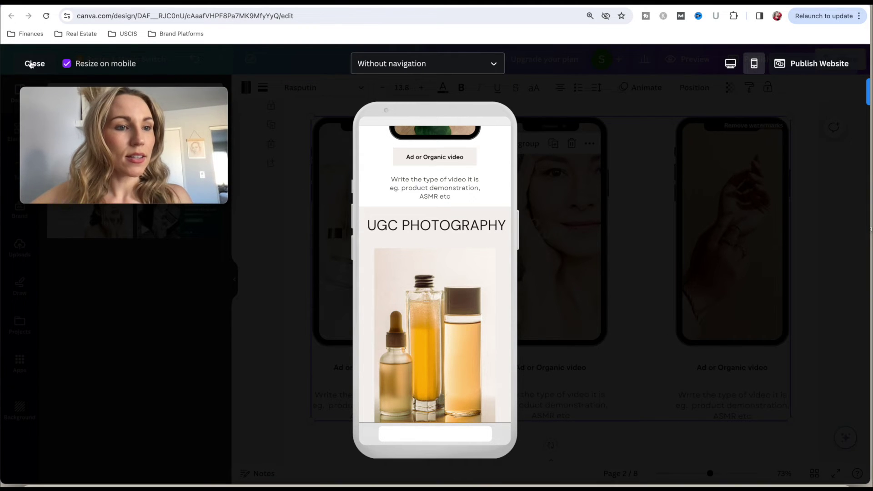
pyautogui.click(29, 63)
pyautogui.moveTo(75, 95); pyautogui.dragTo(63, 31)
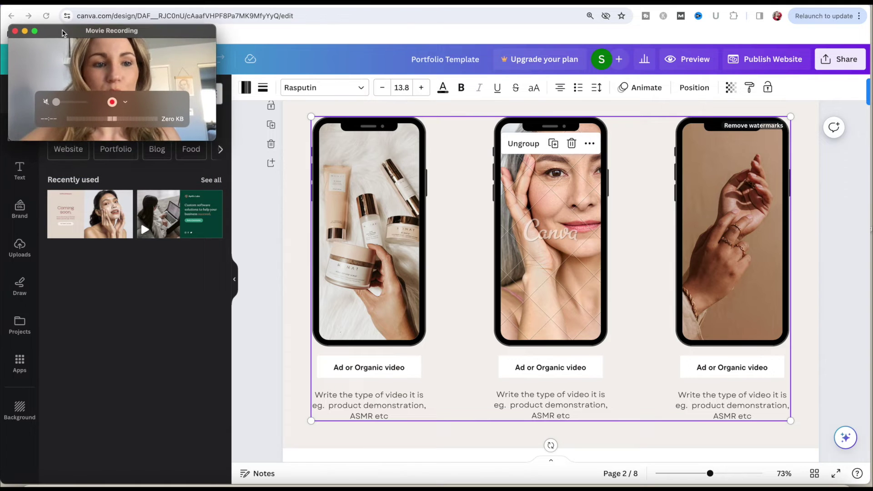
# Try adjusting the height of the Video Examples/Niche Category section from its lower edge
pyautogui.scroll(-3, 465, 321)
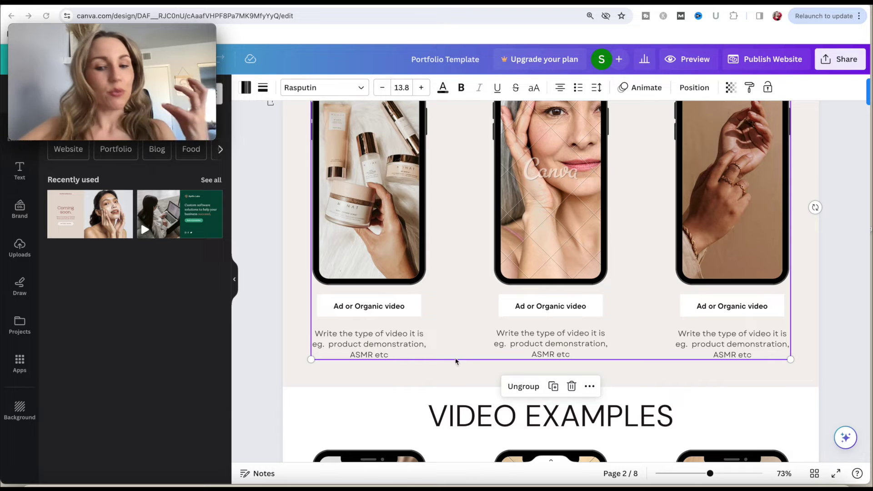
pyautogui.click(415, 375)
pyautogui.scroll(5, 410, 369)
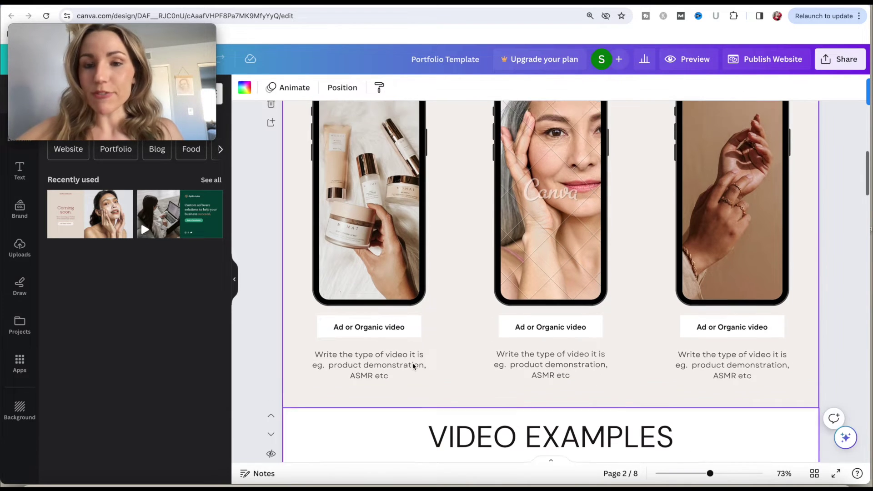
pyautogui.scroll(-5, 410, 370)
pyautogui.click(509, 348)
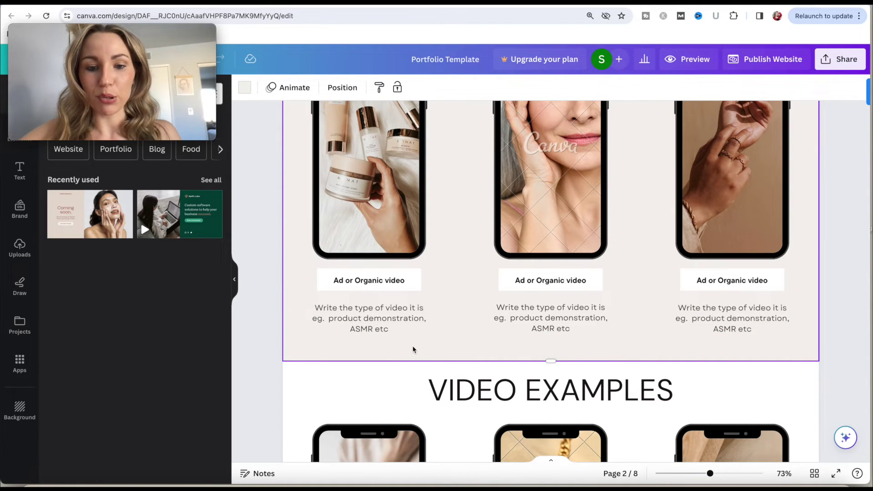
pyautogui.scroll(3, 413, 347)
pyautogui.scroll(1, 413, 347)
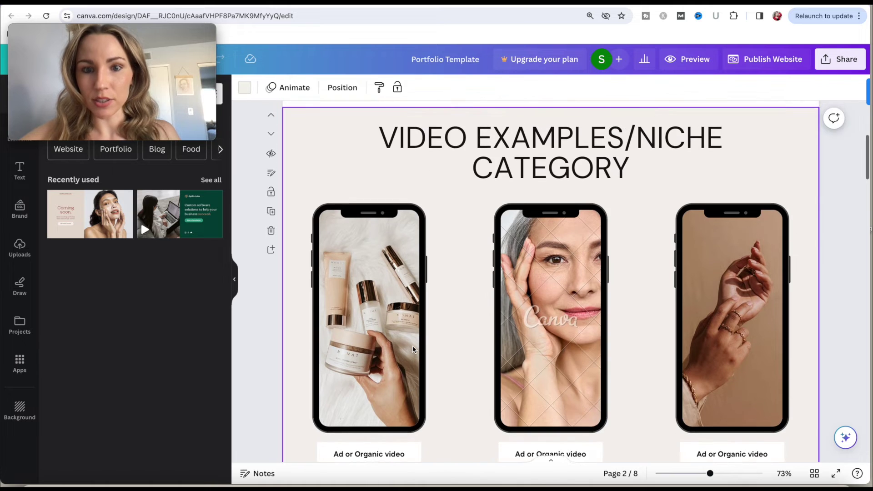
pyautogui.scroll(-3, 413, 347)
pyautogui.scroll(-1, 550, 409)
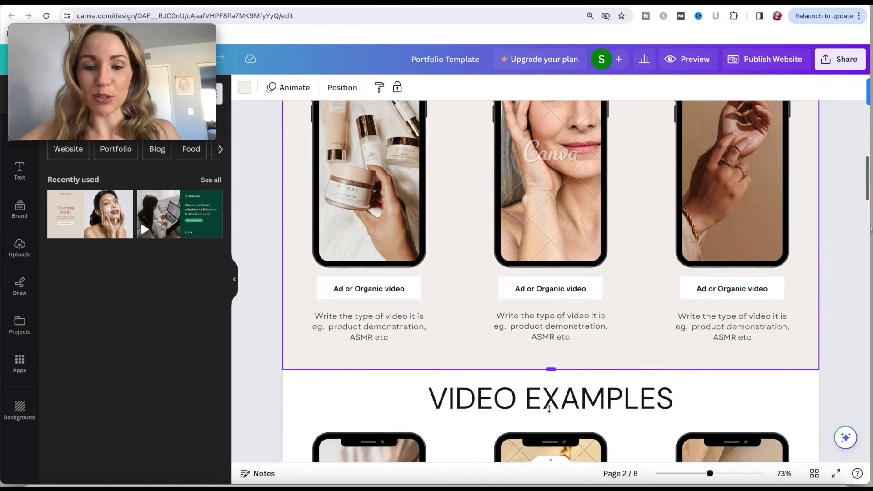
pyautogui.moveTo(551, 363)
pyautogui.mouseDown()
pyautogui.moveTo(552, 424)
pyautogui.moveTo(551, 357)
pyautogui.moveTo(558, 363)
pyautogui.mouseUp()
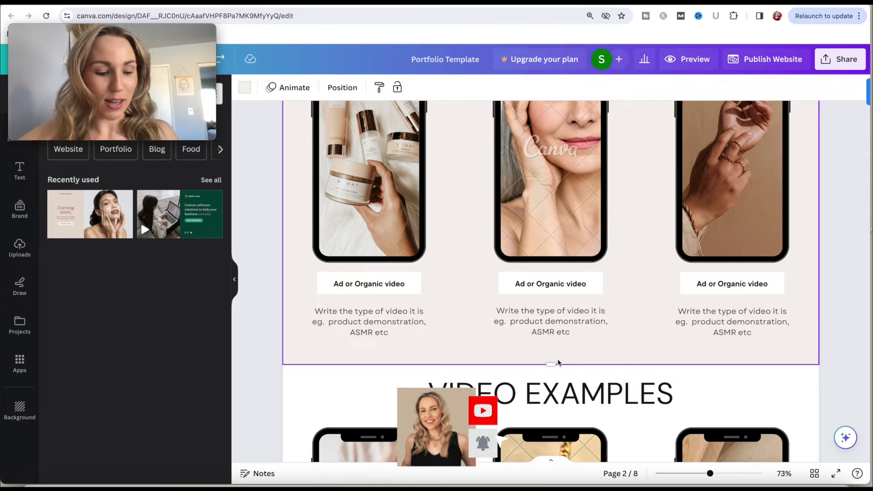
# Examine the second video examples section and check the individual photos in the UGC Photography section for grouping
pyautogui.scroll(-4, 559, 363)
pyautogui.scroll(-3, 558, 362)
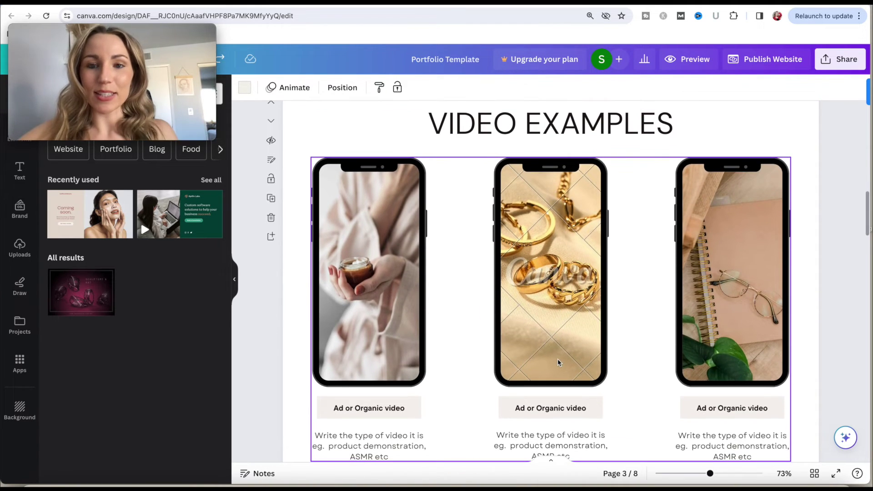
pyautogui.scroll(-2, 557, 358)
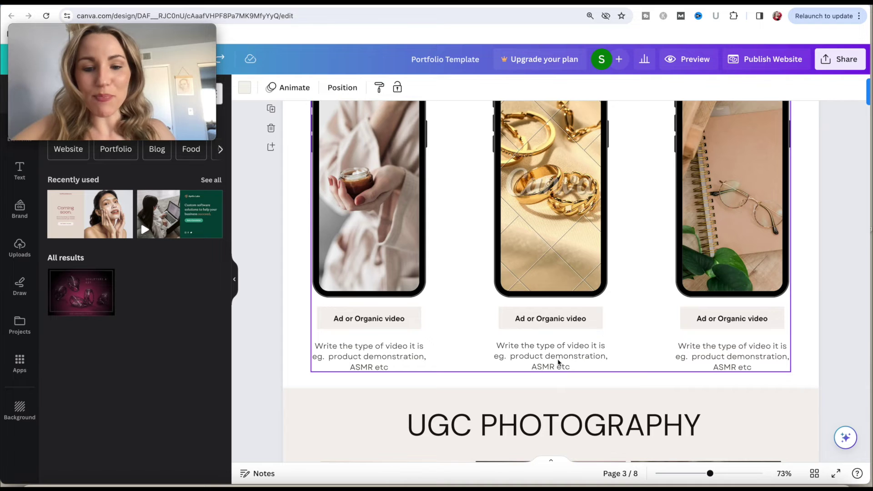
pyautogui.scroll(-7, 559, 362)
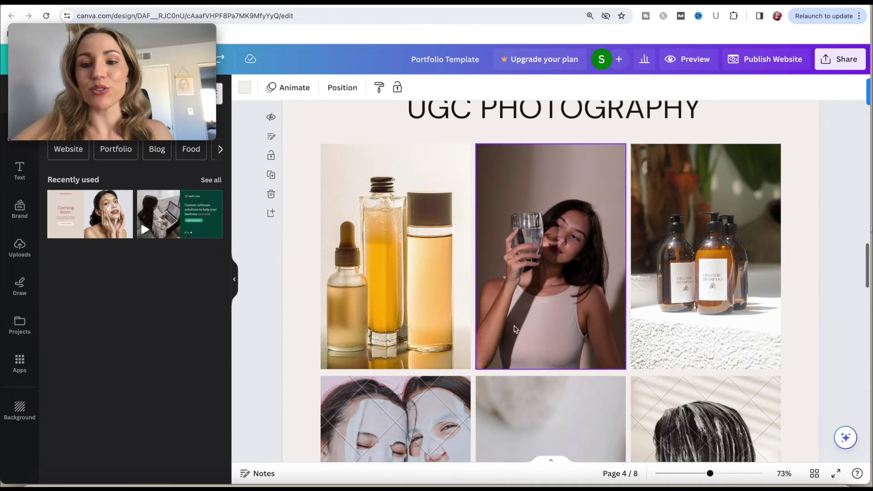
pyautogui.click(453, 257)
pyautogui.click(494, 251)
pyautogui.scroll(-4, 508, 220)
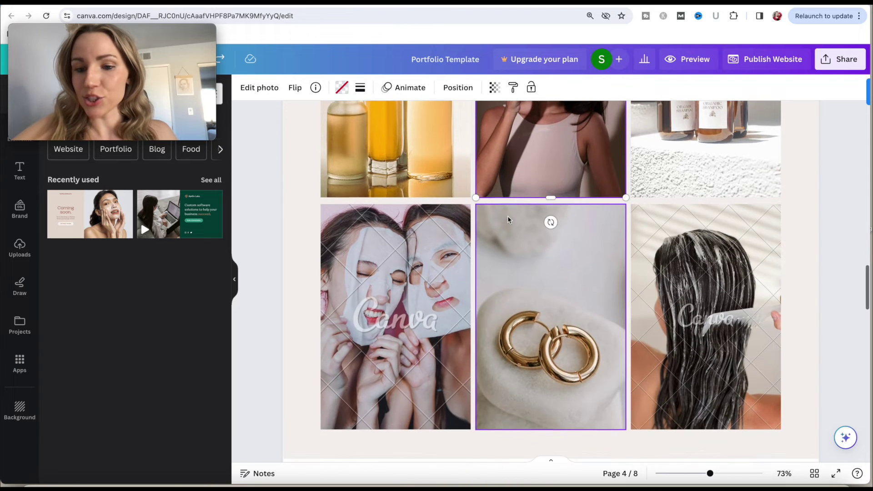
pyautogui.hotkey('ctrl', '-')
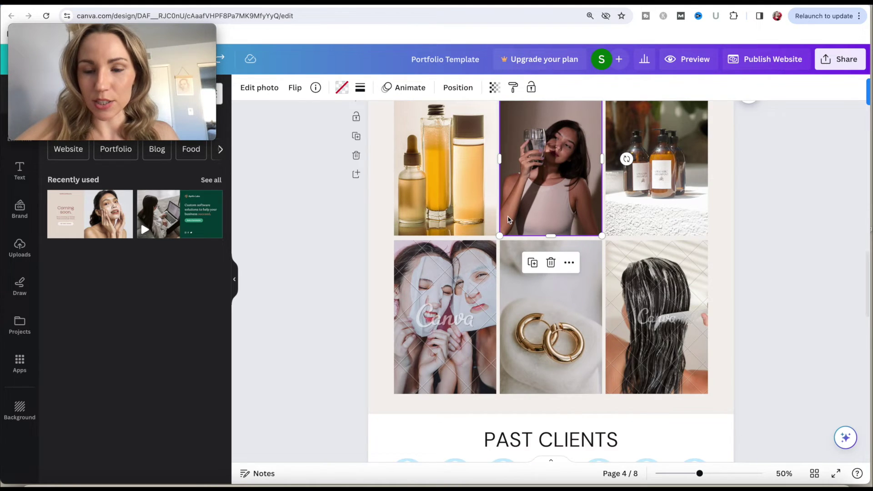
pyautogui.scroll(1, 508, 220)
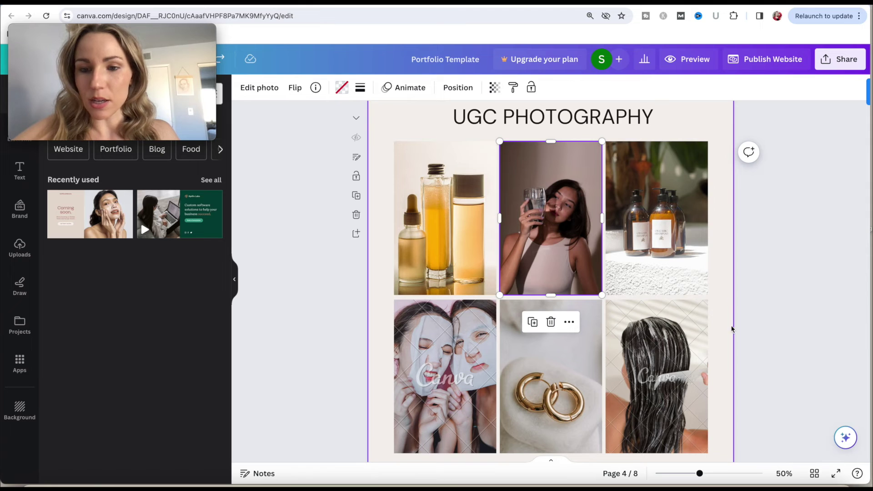
pyautogui.click(478, 227)
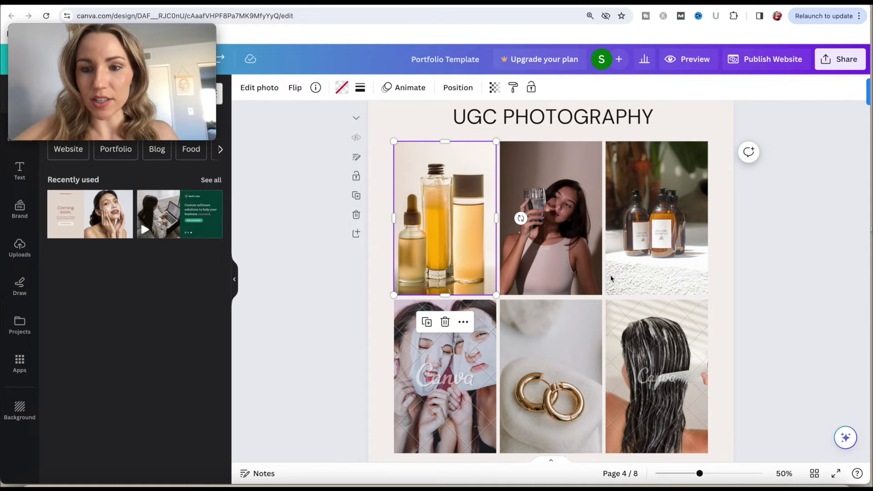
pyautogui.click(649, 258)
pyautogui.scroll(-1, 649, 257)
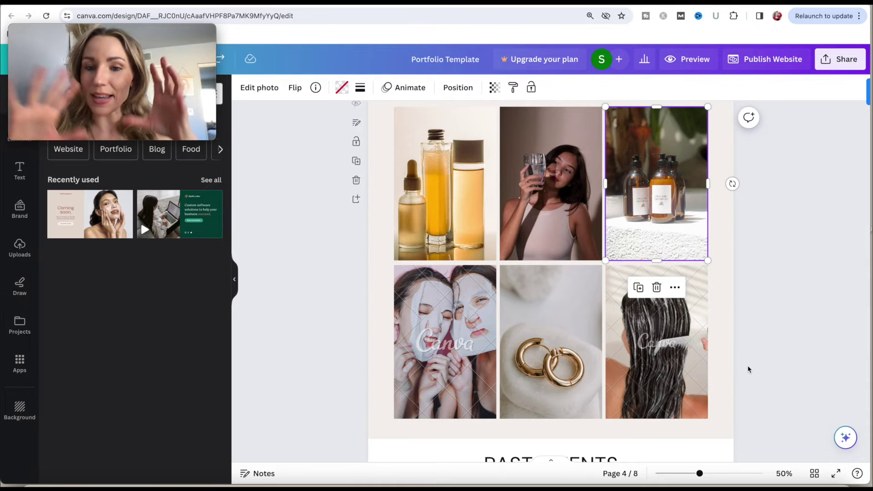
# Try grouping all six UGC Photography photos, and ungroup them again
pyautogui.moveTo(768, 378); pyautogui.dragTo(391, 105)
pyautogui.scroll(1, 538, 201)
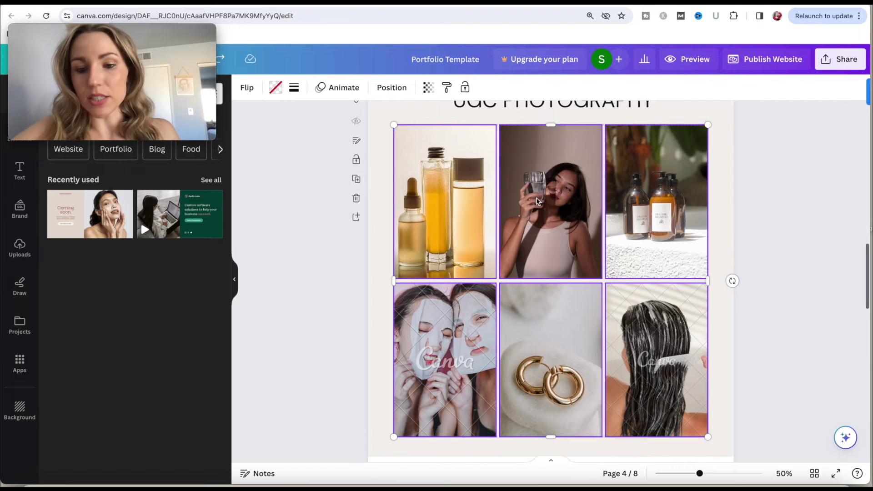
pyautogui.scroll(-1, 519, 350)
pyautogui.click(528, 428)
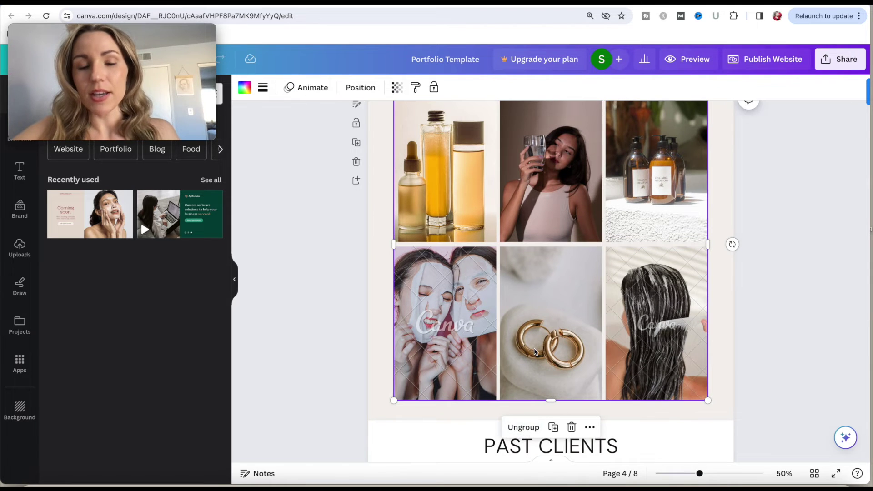
pyautogui.scroll(1, 534, 348)
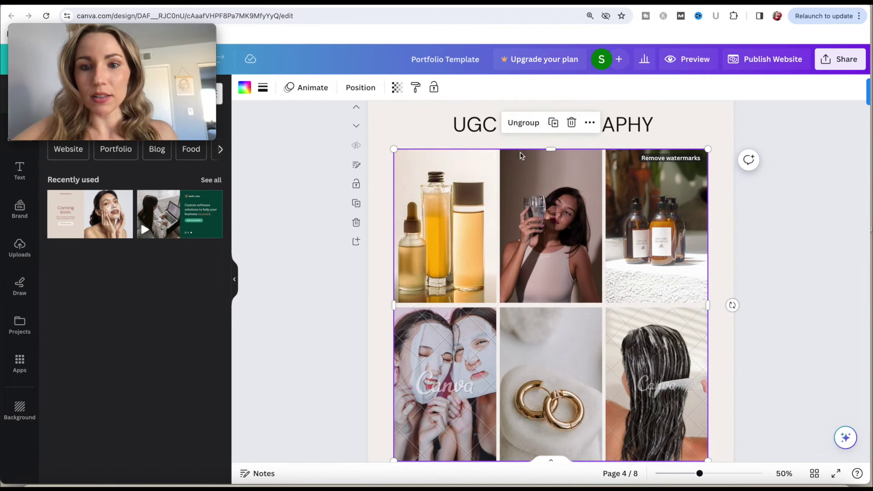
pyautogui.click(523, 123)
pyautogui.scroll(-1, 519, 198)
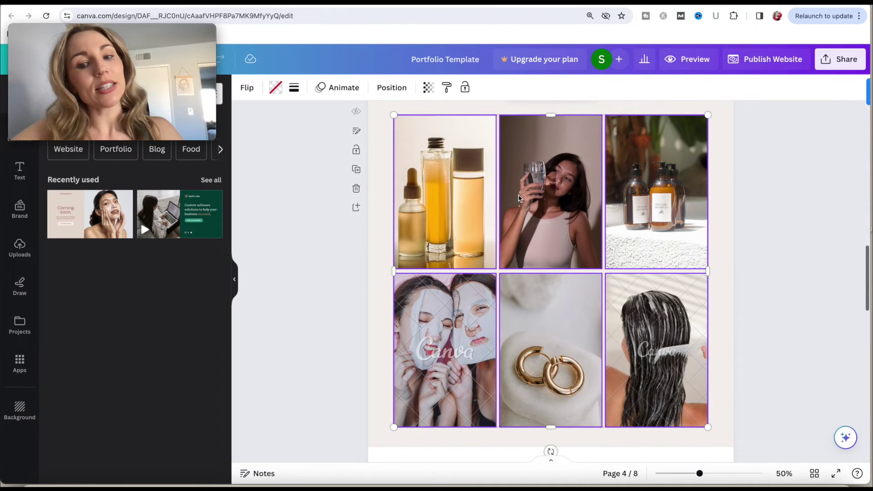
# Inspect the Past Clients section by selecting its heading, checking the heading's options, and selecting the first brand logo placeholder
pyautogui.scroll(-5, 518, 198)
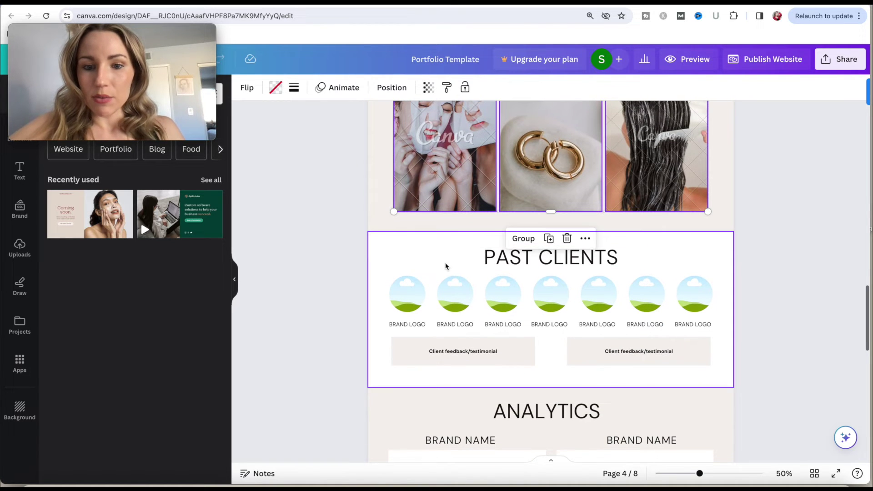
pyautogui.scroll(-1, 444, 261)
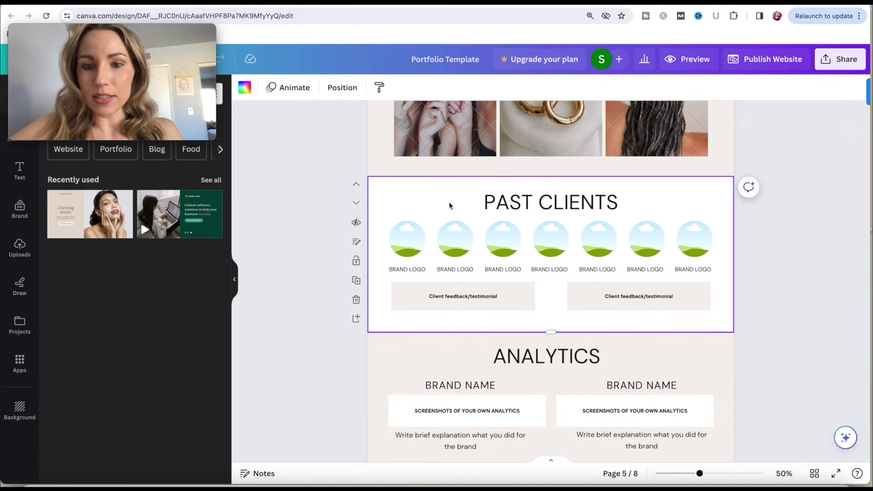
pyautogui.click(500, 203)
pyautogui.click(605, 163)
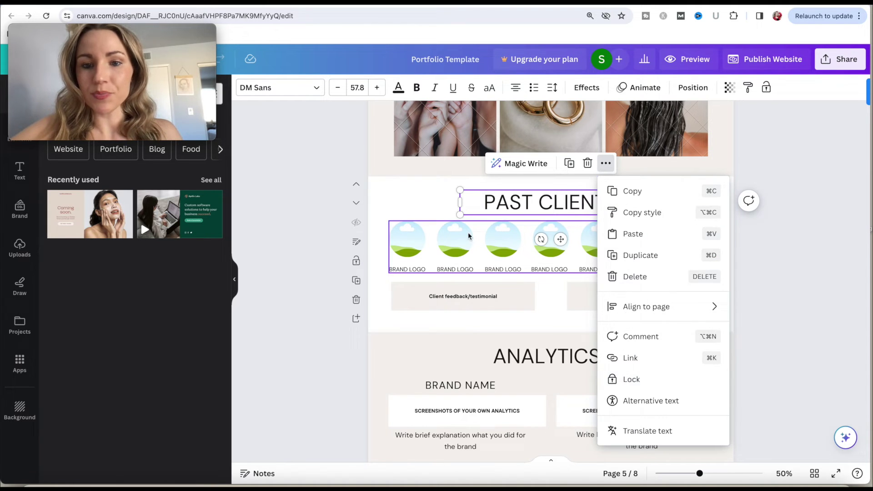
pyautogui.click(415, 246)
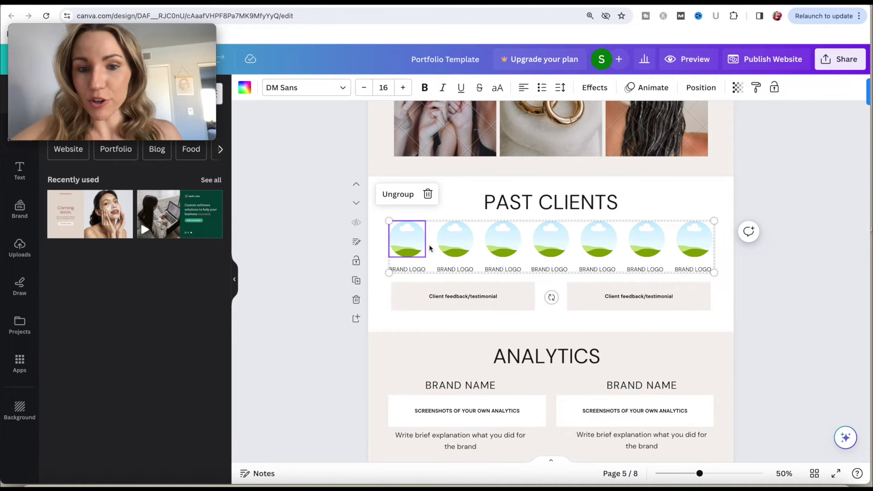
# Ungroup the brand logo placeholders and their labels in the Past Clients section, and select only the seven logo circles
pyautogui.click(391, 195)
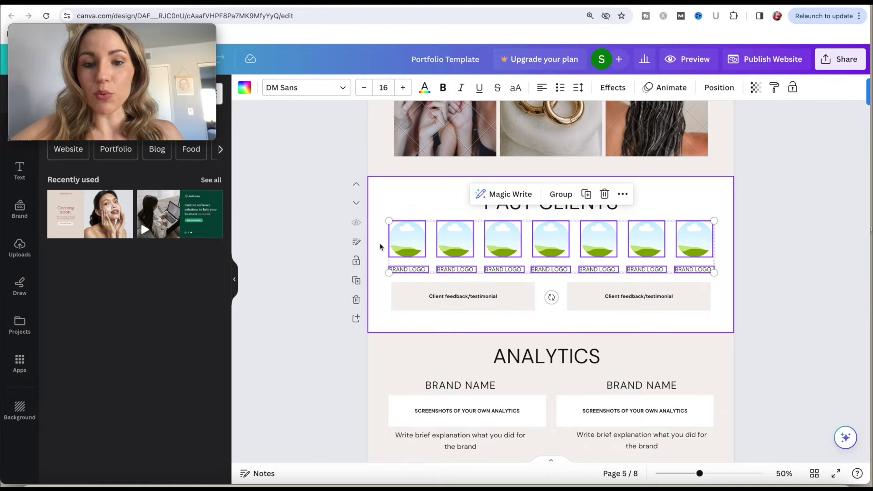
pyautogui.click(395, 214)
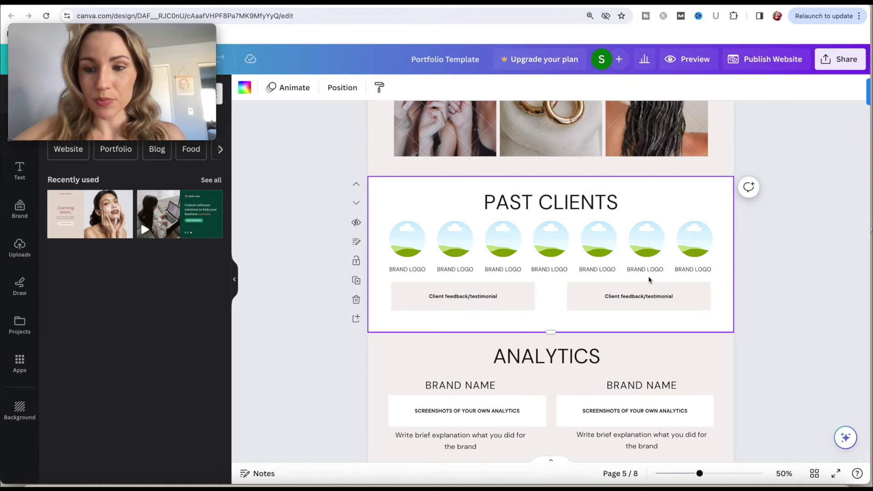
pyautogui.moveTo(722, 244); pyautogui.dragTo(351, 237)
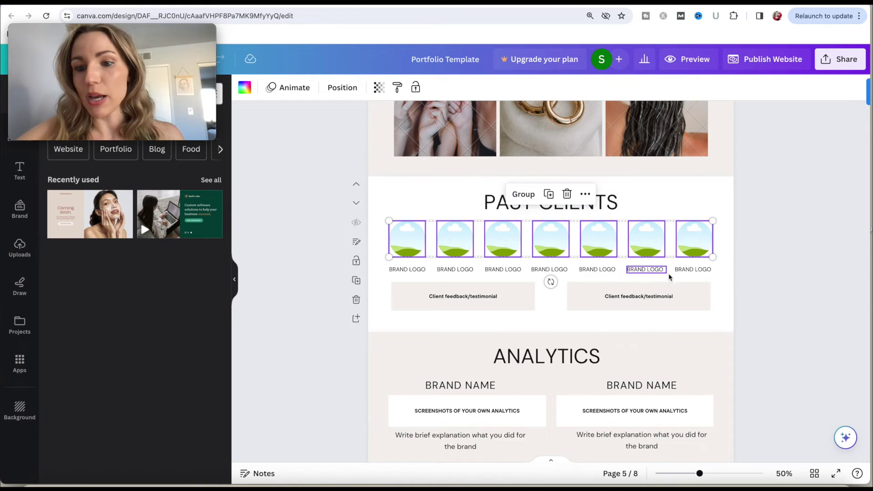
# Check each BRAND LOGO label in the Past Clients section individually, from the seventh back to the first
pyautogui.click(699, 270)
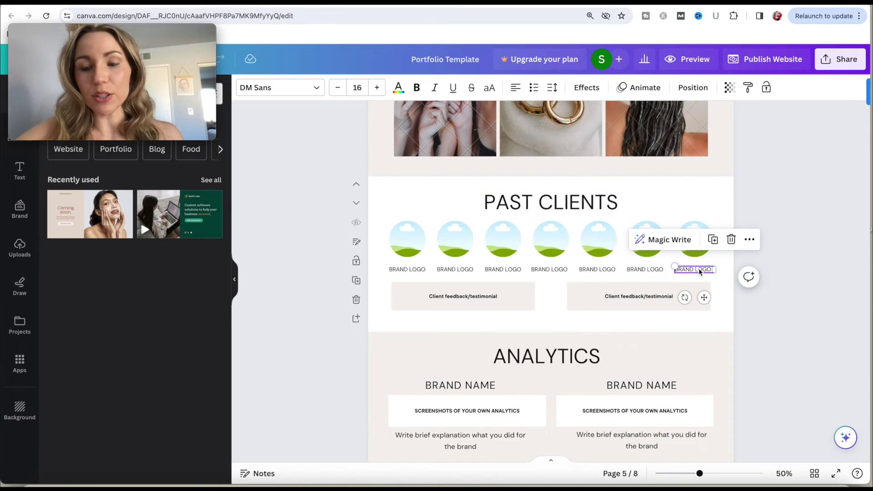
pyautogui.click(652, 271)
pyautogui.click(610, 270)
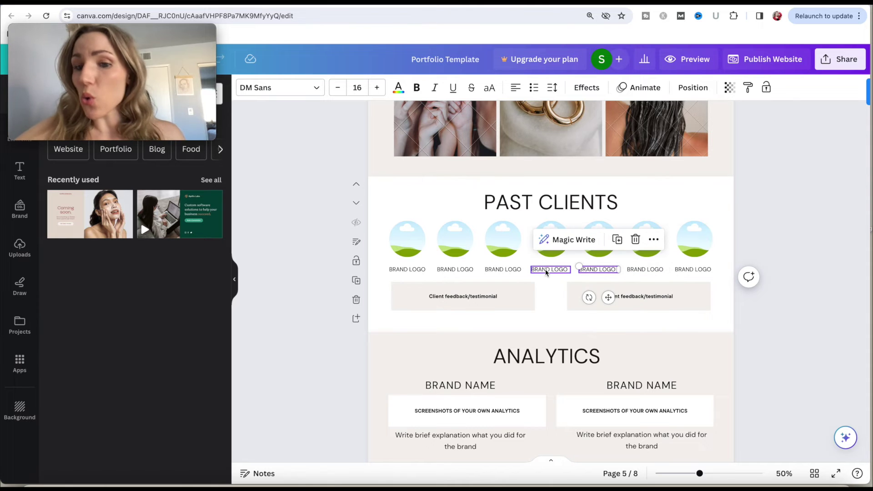
pyautogui.click(544, 268)
pyautogui.click(501, 269)
pyautogui.click(461, 269)
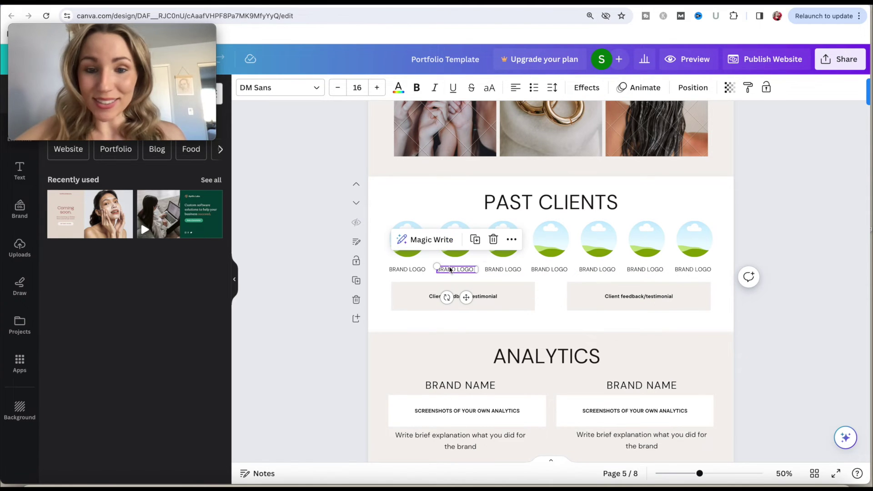
pyautogui.click(409, 265)
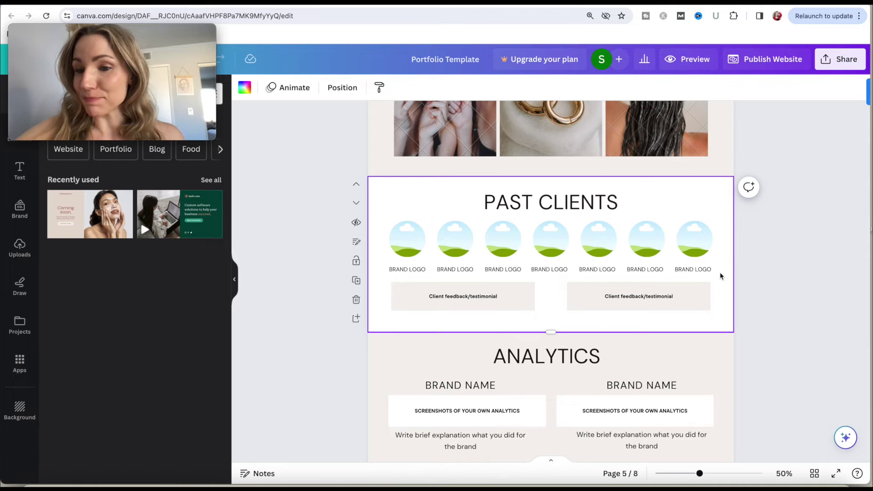
# Group all seven brand logo circles with their BRAND LOGO labels in the Past Clients section
pyautogui.moveTo(719, 274); pyautogui.dragTo(407, 237)
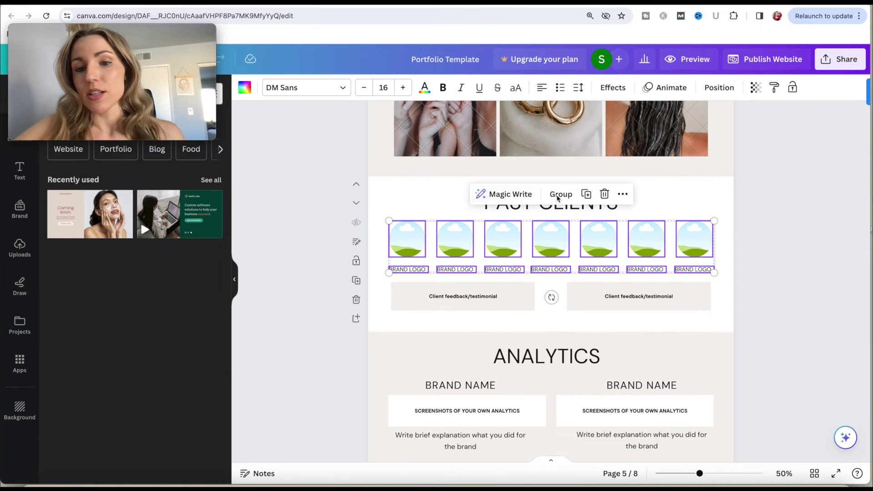
pyautogui.click(563, 199)
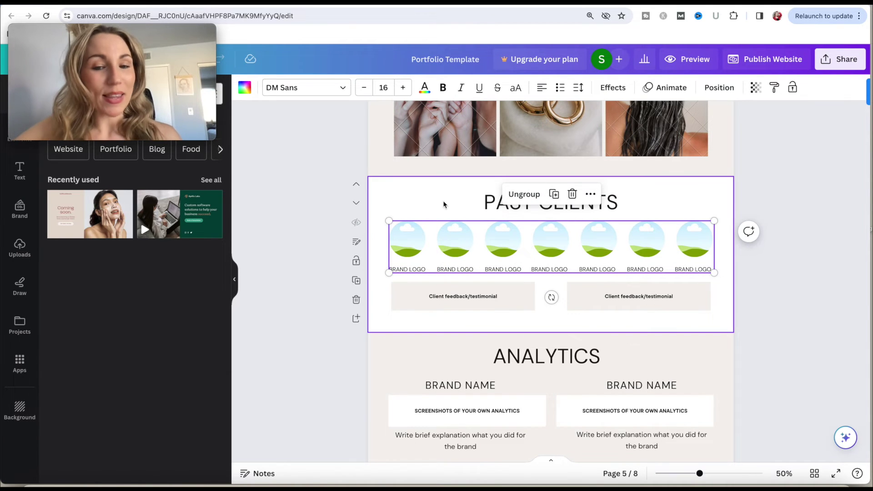
pyautogui.click(411, 315)
# Check the two Client feedback/testimonial boxes under the brand logos for grouping
pyautogui.scroll(-1, 411, 317)
pyautogui.click(491, 279)
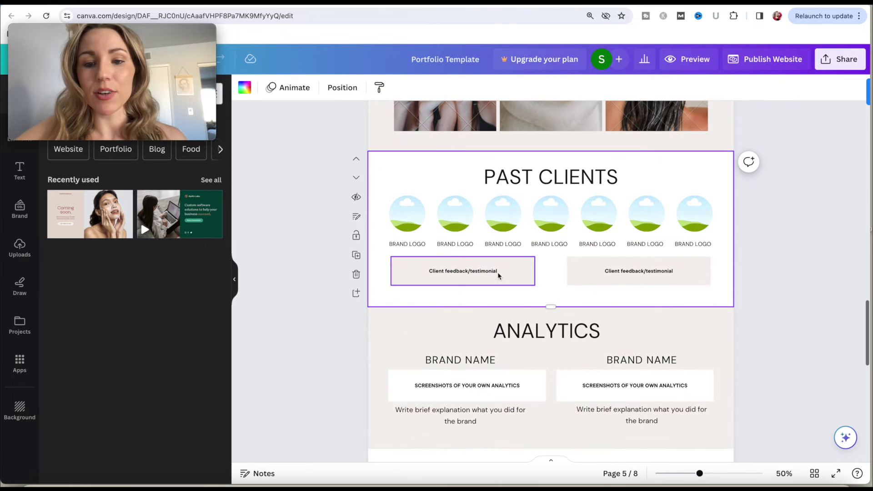
pyautogui.click(620, 277)
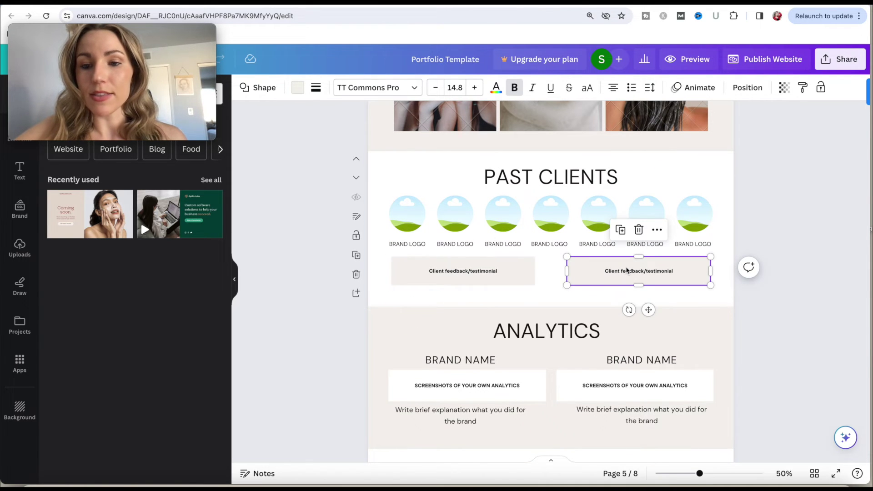
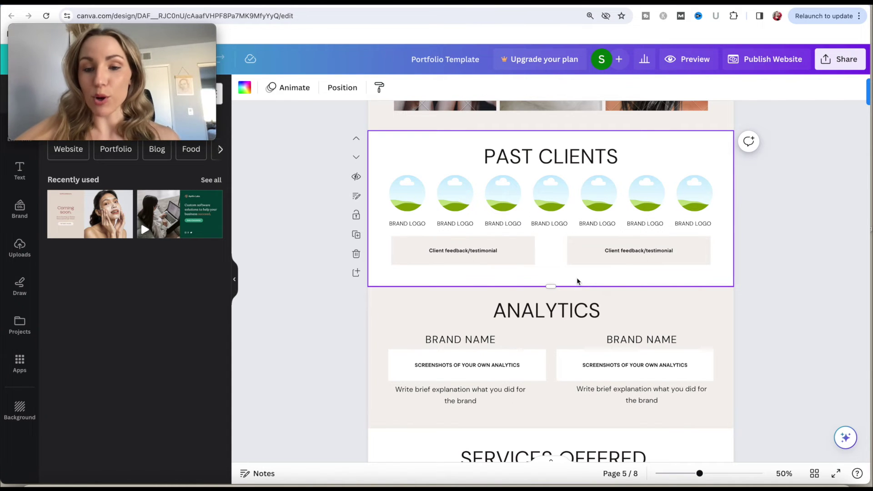
# Check the Analytics section's grouping using the second screenshots placeholder and the first BRAND NAME heading
pyautogui.scroll(-3, 591, 264)
pyautogui.click(609, 248)
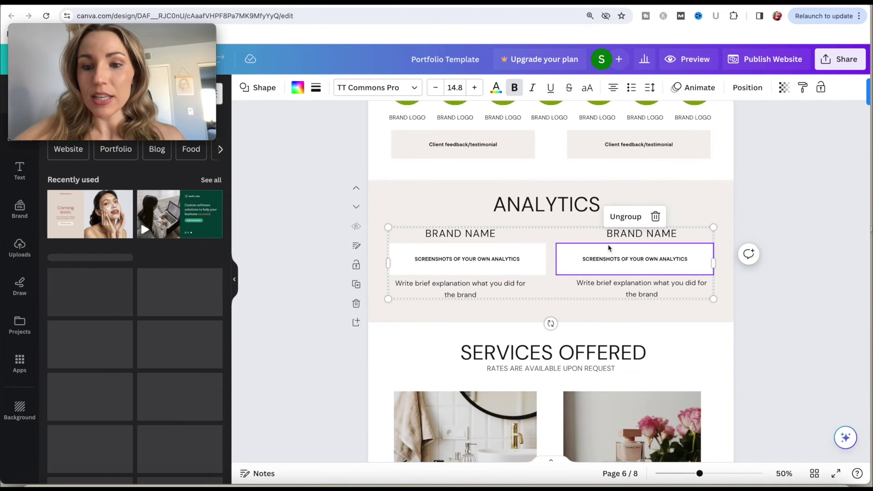
pyautogui.click(431, 233)
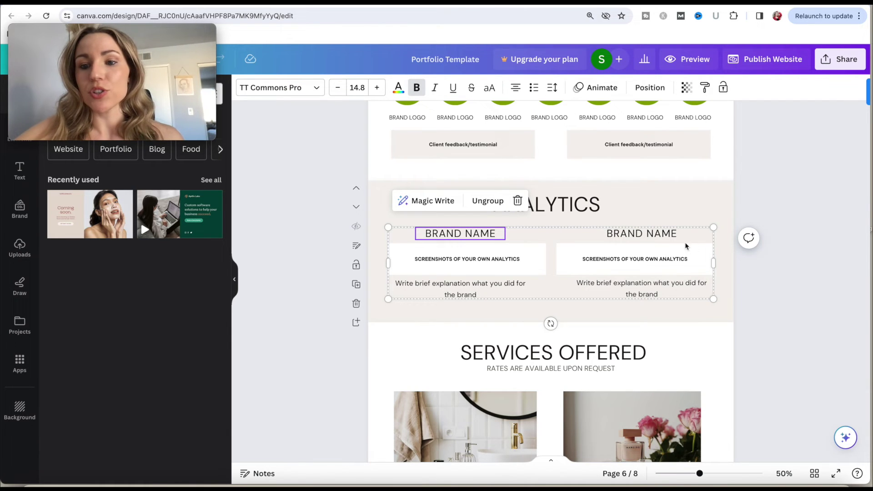
pyautogui.click(723, 248)
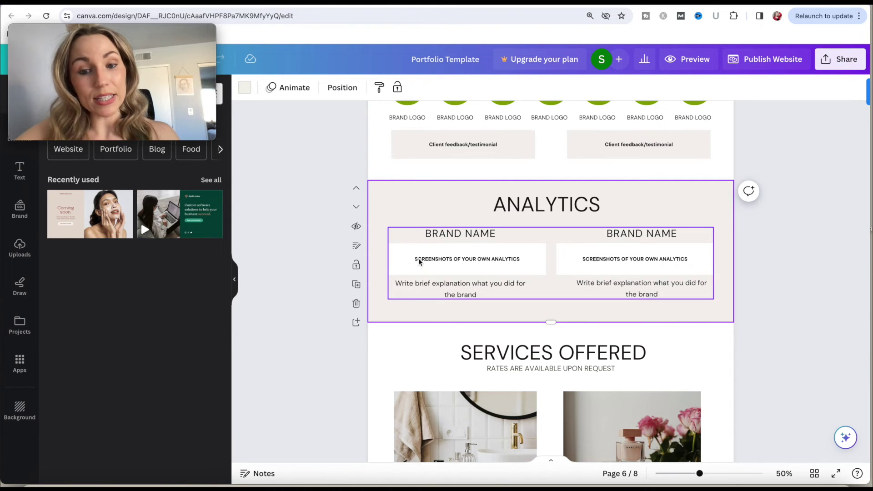
# Ungroup the Analytics section's elements and select the first screenshots placeholder on its own
pyautogui.click(470, 260)
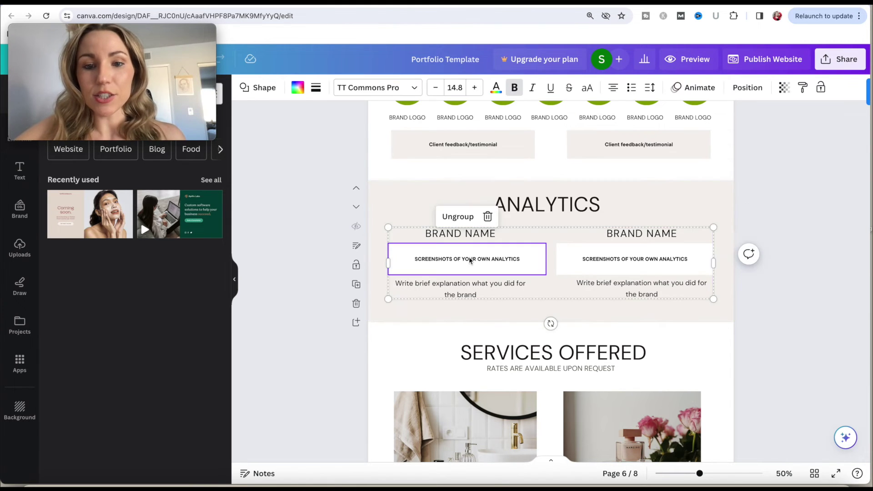
pyautogui.click(458, 216)
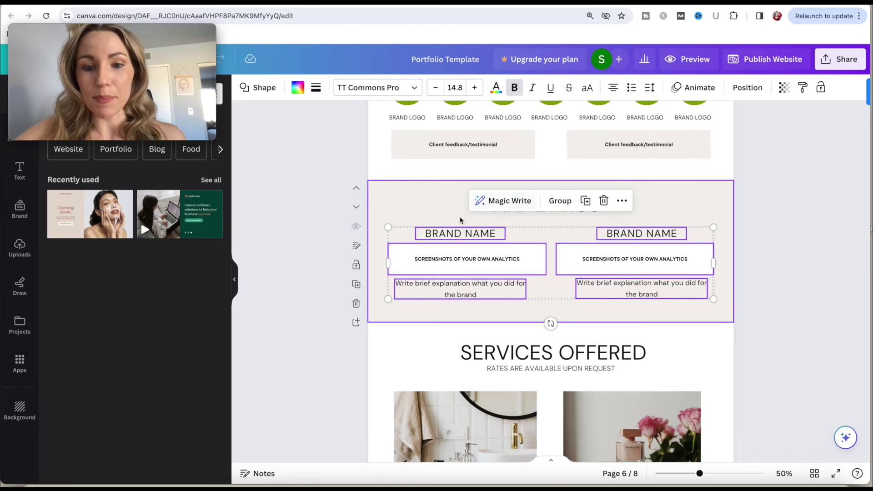
pyautogui.click(397, 199)
pyautogui.click(427, 263)
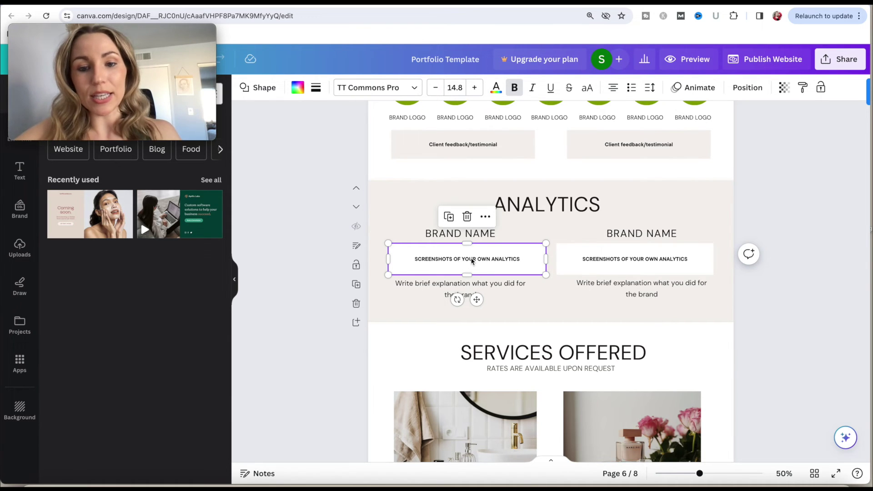
# Group both brand names, screenshots placeholders and brief explanations in the Analytics section, leaving out the section heading
pyautogui.scroll(1, 468, 227)
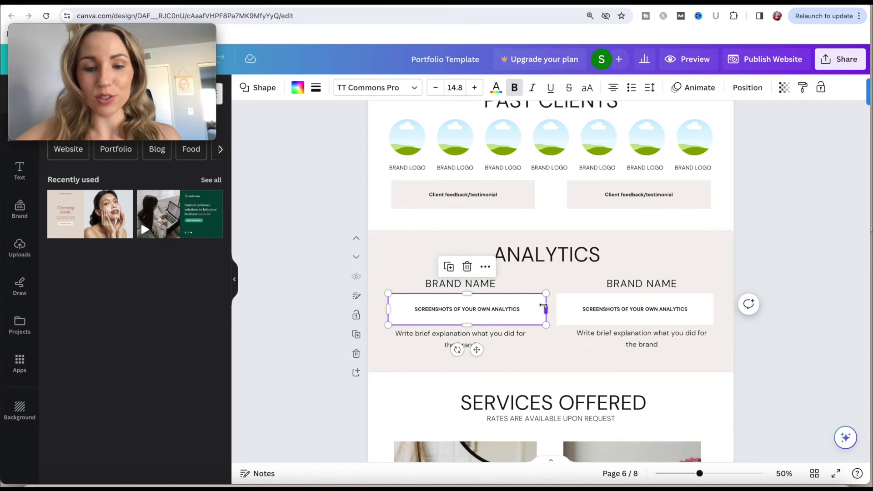
pyautogui.scroll(-1, 511, 322)
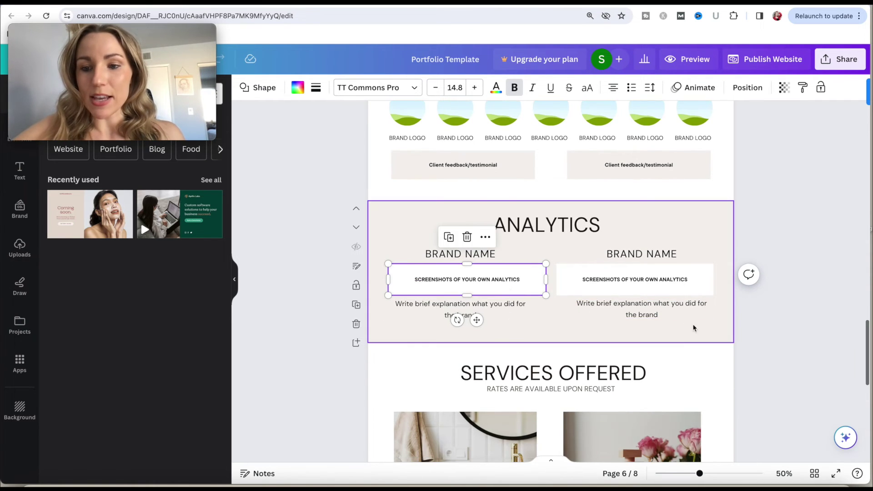
pyautogui.moveTo(709, 324); pyautogui.dragTo(389, 250)
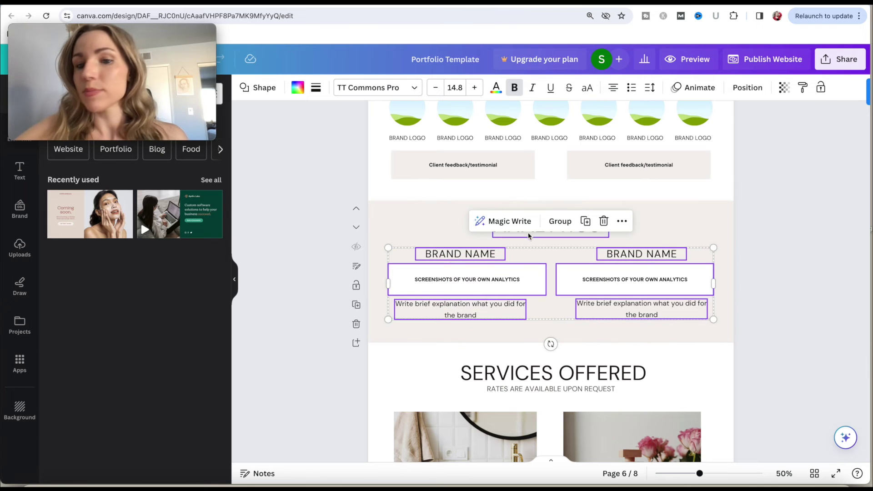
pyautogui.click(555, 223)
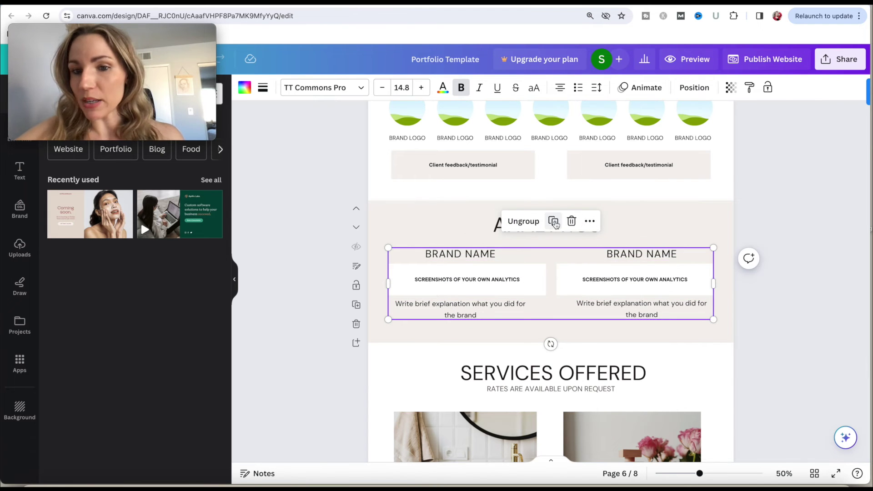
pyautogui.click(569, 336)
# Ungroup the photos, headings and bullet lists in the Services Offered section
pyautogui.scroll(-3, 570, 336)
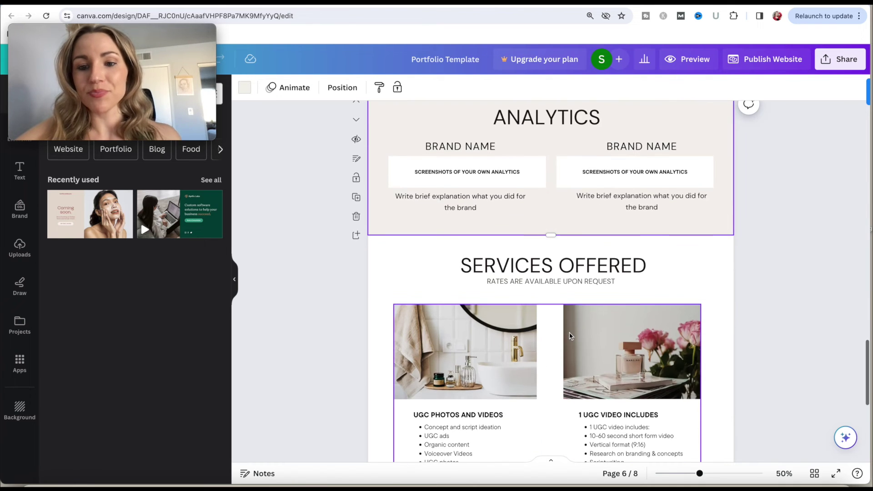
pyautogui.scroll(-2, 570, 336)
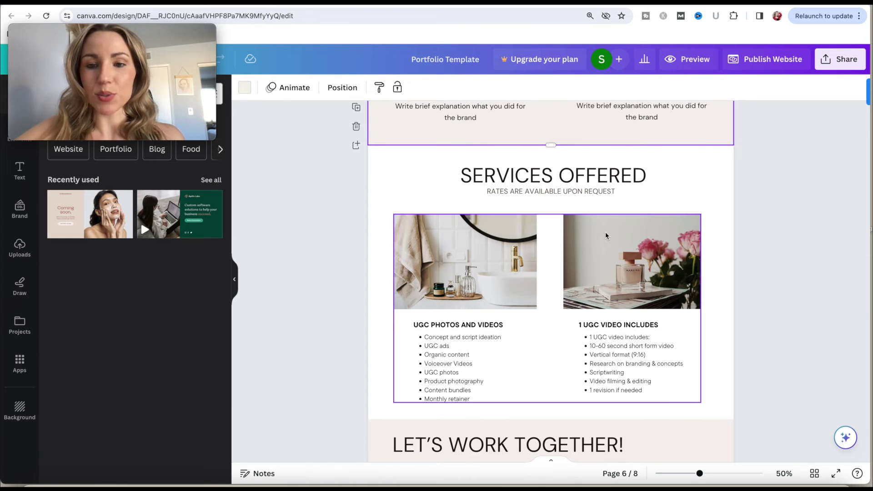
pyautogui.scroll(-1, 547, 293)
pyautogui.click(547, 292)
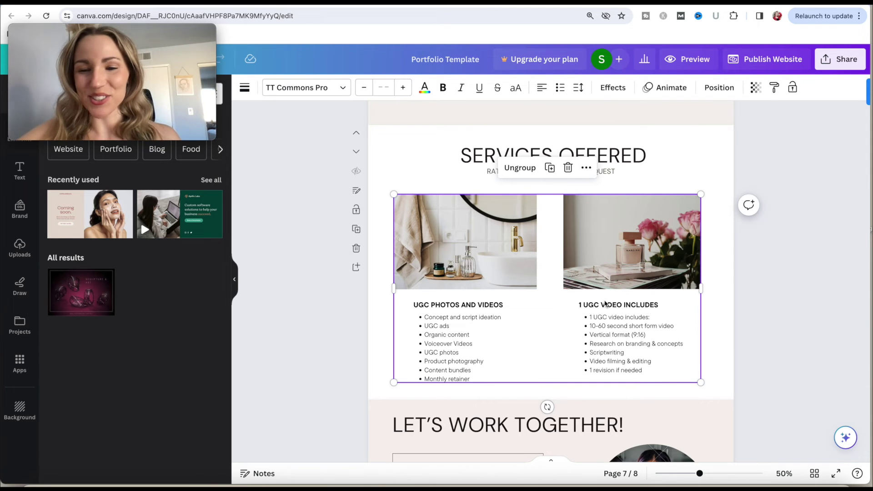
pyautogui.click(522, 169)
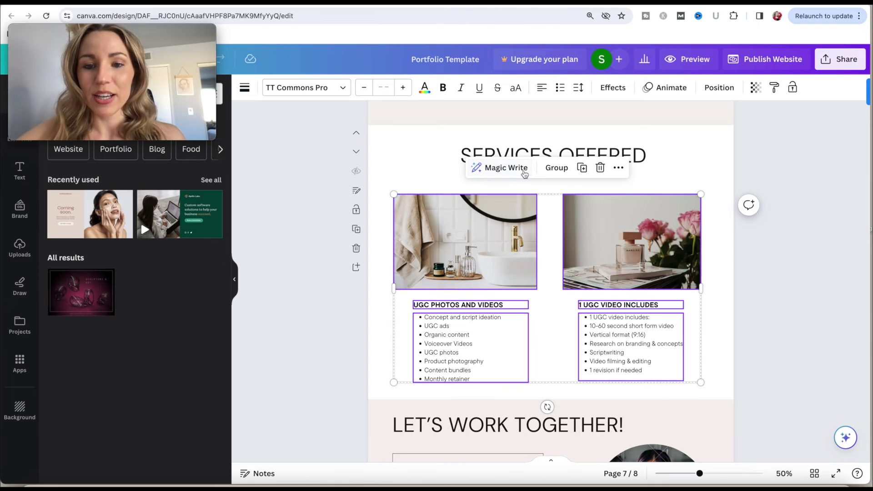
pyautogui.click(526, 328)
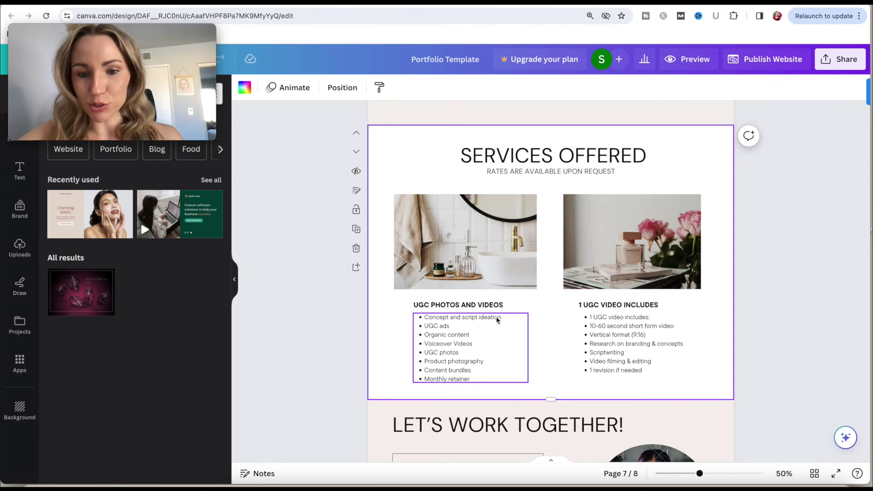
# Cycle the text alignment of the UGC PHOTOS AND VIDEOS heading through centered and right to justified
pyautogui.click(475, 307)
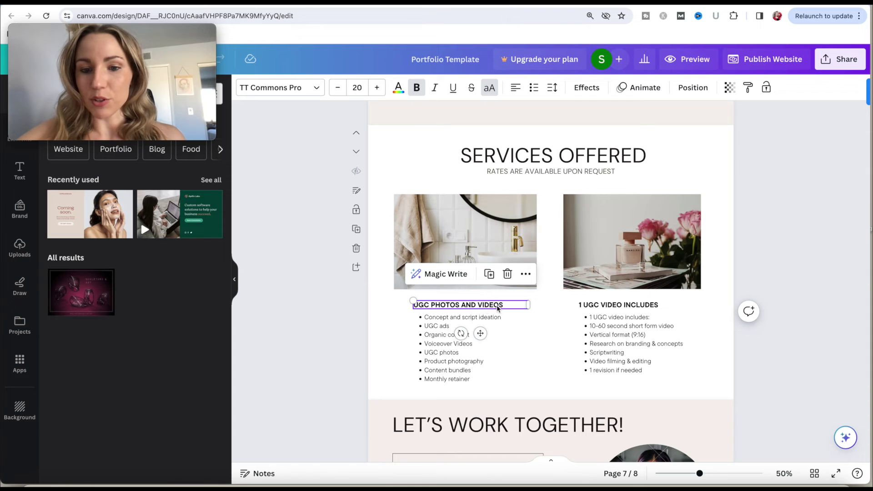
pyautogui.click(515, 88)
pyautogui.click(515, 88)
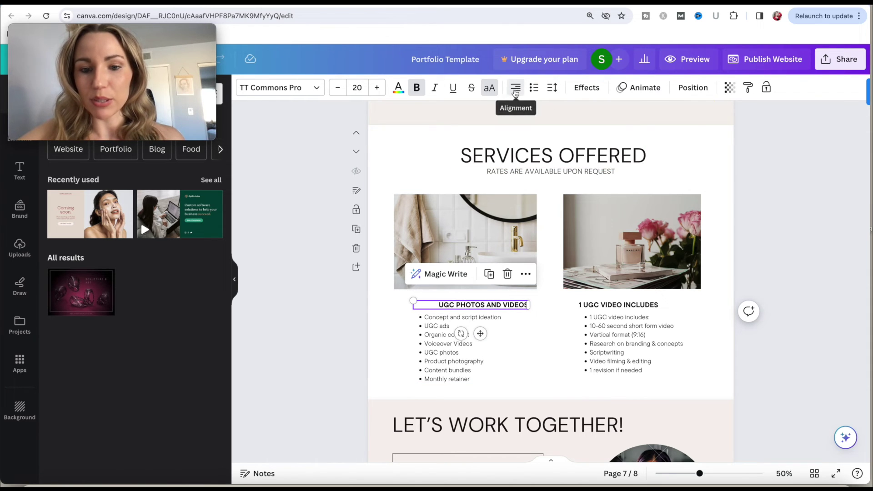
pyautogui.click(515, 88)
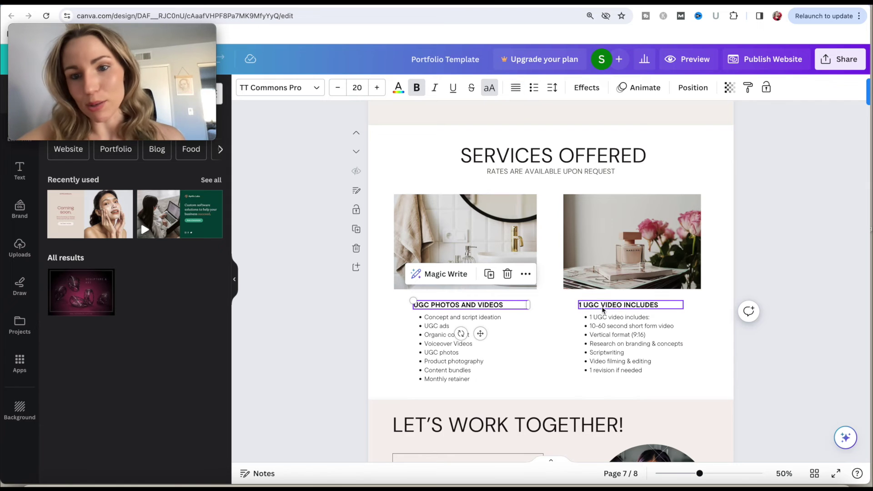
# Group both photos with their headings and bullet lists in the Services Offered section
pyautogui.moveTo(702, 375); pyautogui.dragTo(469, 221)
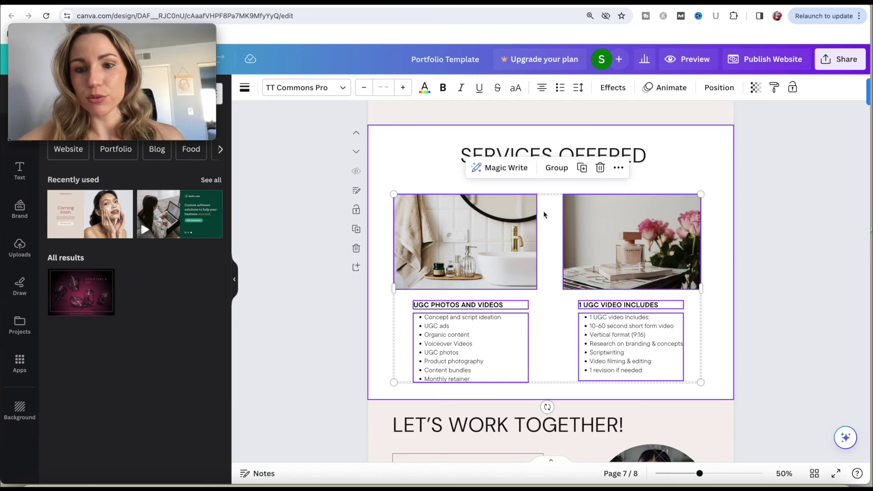
pyautogui.click(555, 168)
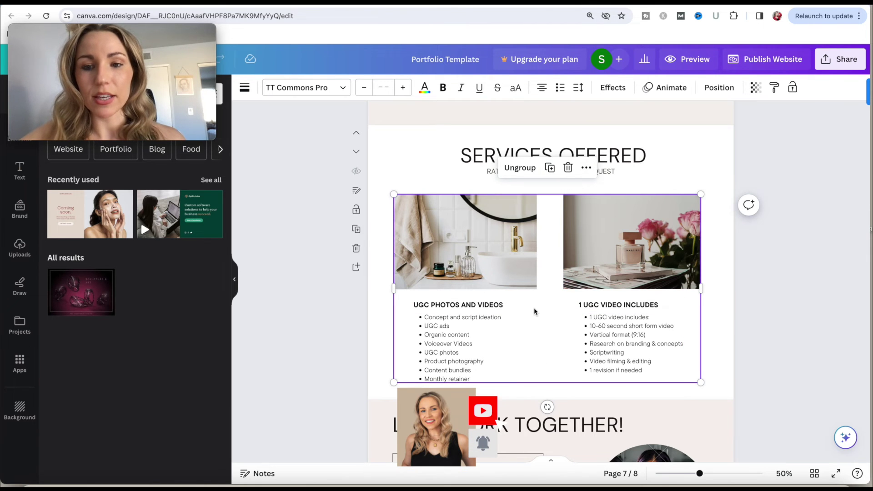
# Look over the Let's Work Together section with its contact buttons, social media icons and portrait photo
pyautogui.scroll(-1, 534, 311)
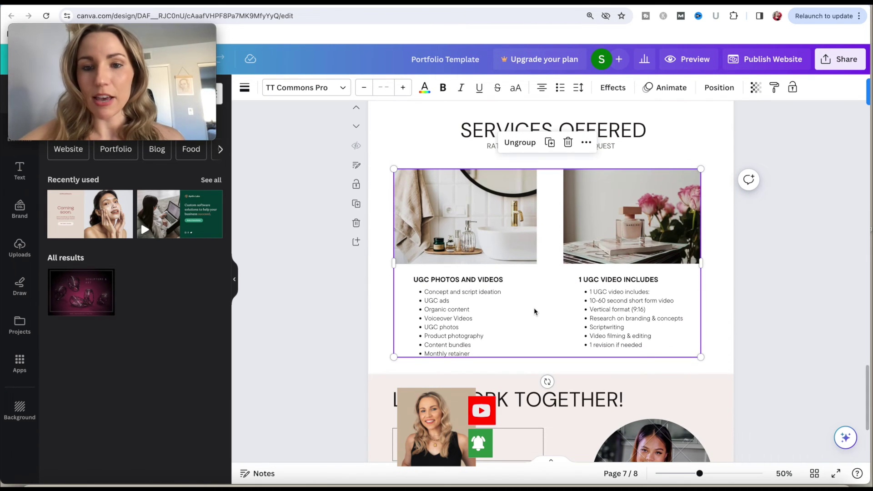
pyautogui.scroll(-1, 534, 311)
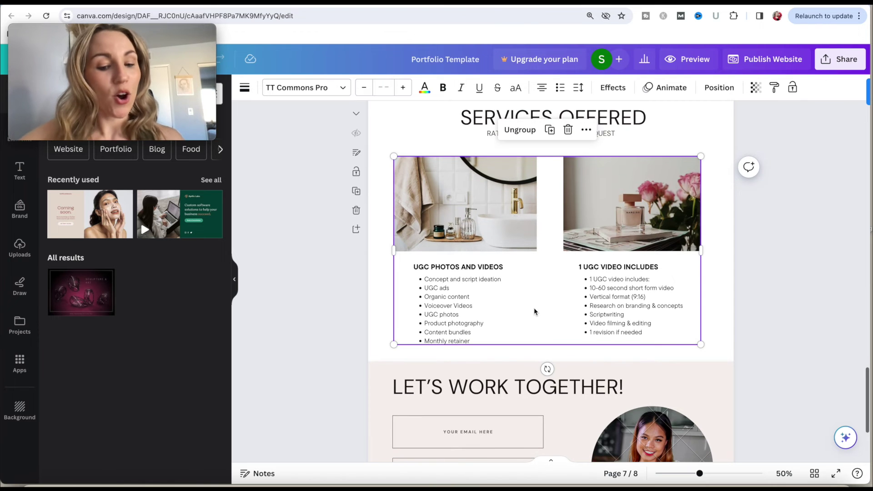
pyautogui.scroll(-6, 535, 312)
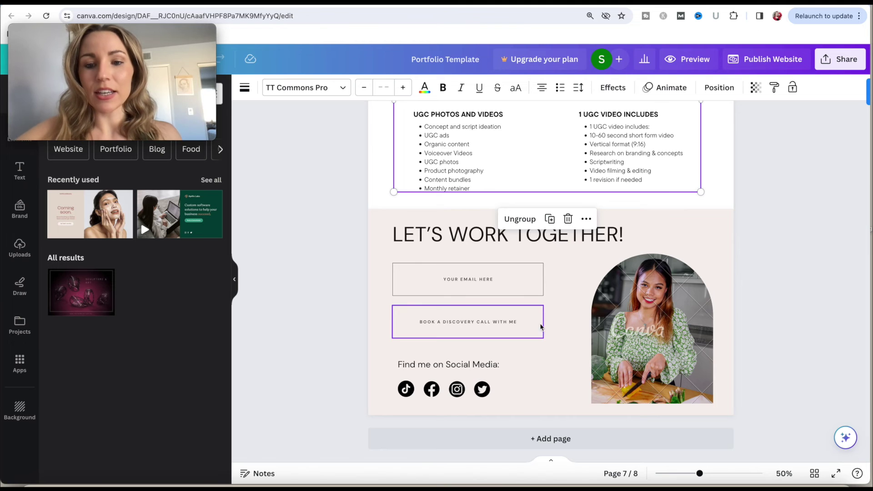
# Increase the font size of the YOUR EMAIL HERE button text in the Let's Work Together section to 15
pyautogui.moveTo(562, 331); pyautogui.dragTo(436, 278)
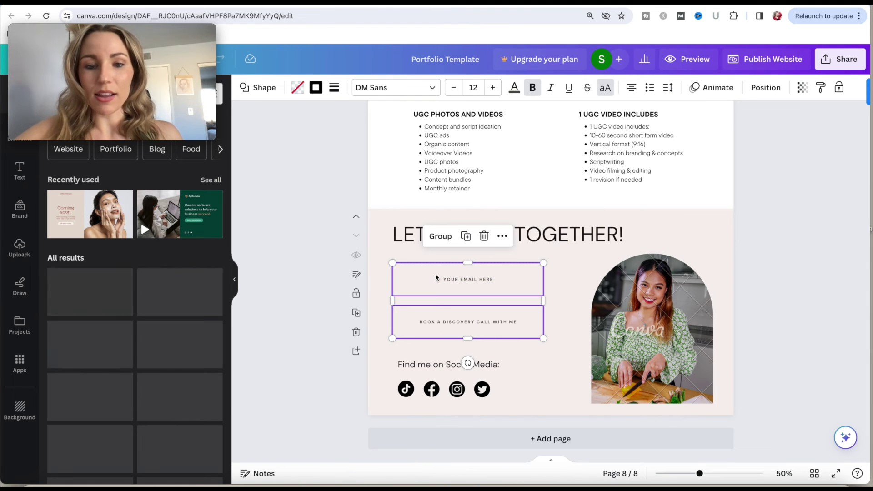
pyautogui.click(512, 300)
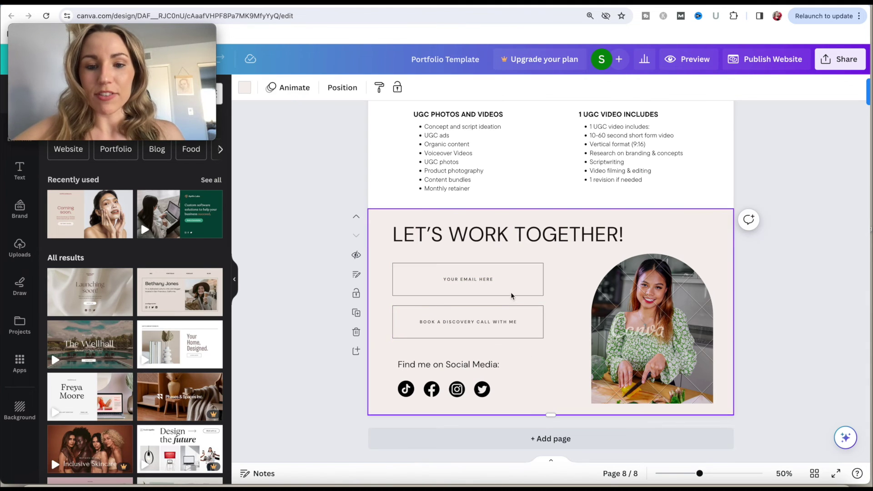
pyautogui.click(507, 287)
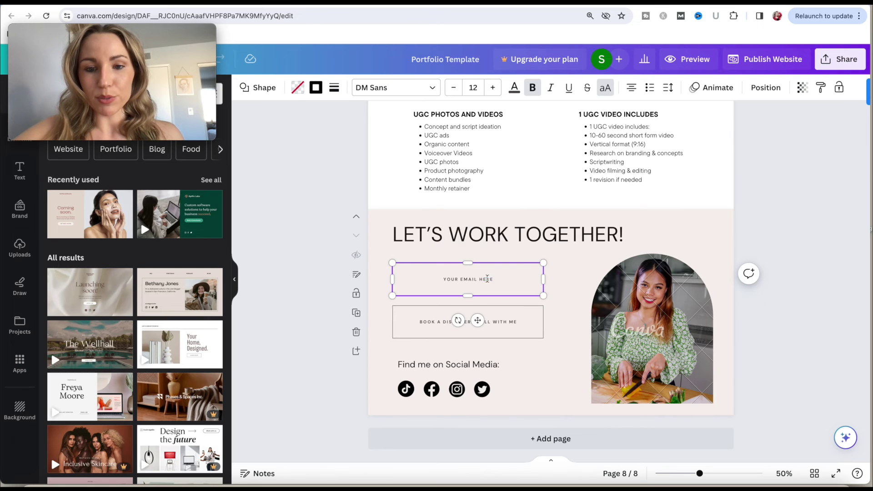
pyautogui.click(487, 279)
pyautogui.click(480, 279)
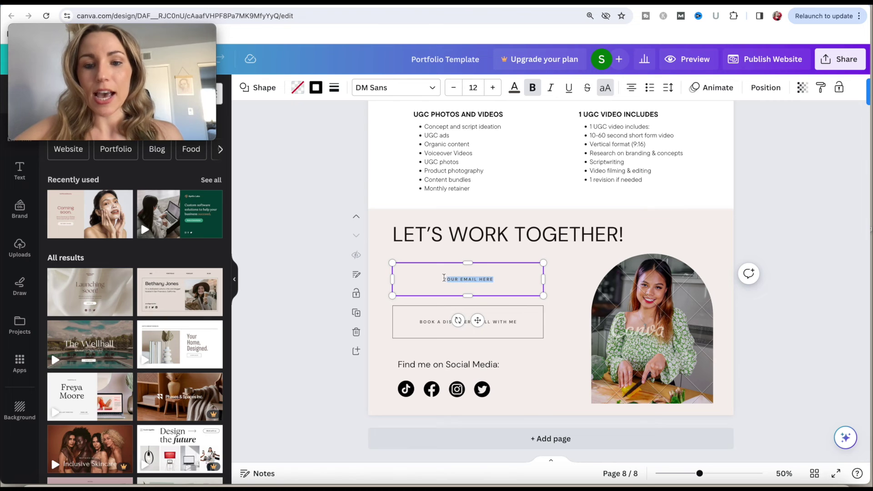
pyautogui.click(494, 88)
pyautogui.click(493, 88)
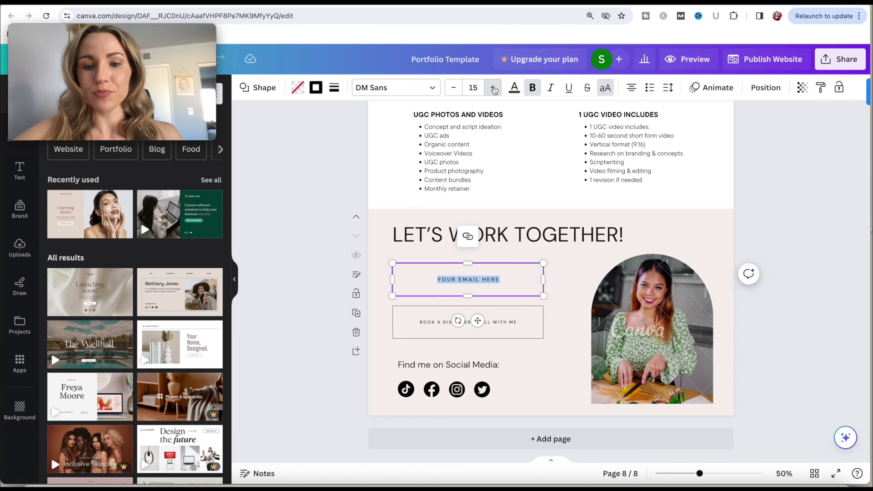
# Reduce the YOUR EMAIL HERE button text to font size 12 and deselect the button
pyautogui.click(452, 91)
pyautogui.click(453, 91)
pyautogui.click(453, 91)
pyautogui.click(453, 91)
pyautogui.click(452, 91)
pyautogui.click(452, 91)
pyautogui.click(453, 91)
pyautogui.click(452, 91)
pyautogui.click(453, 91)
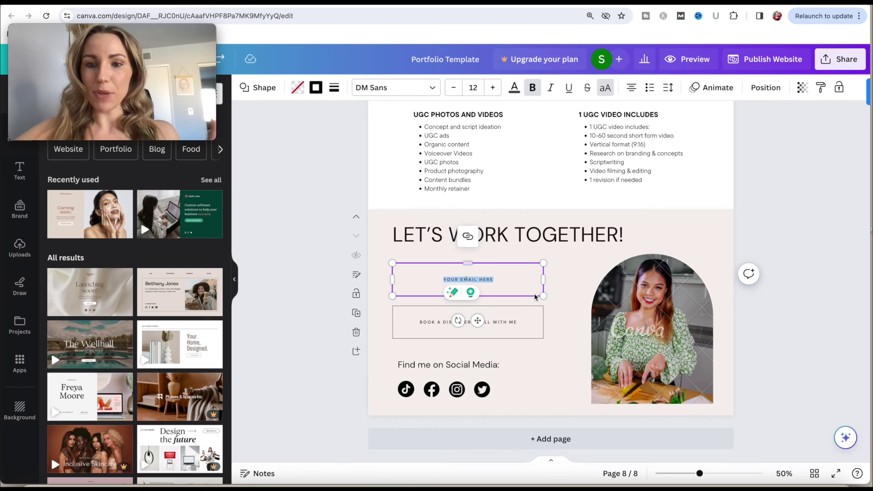
pyautogui.click(567, 272)
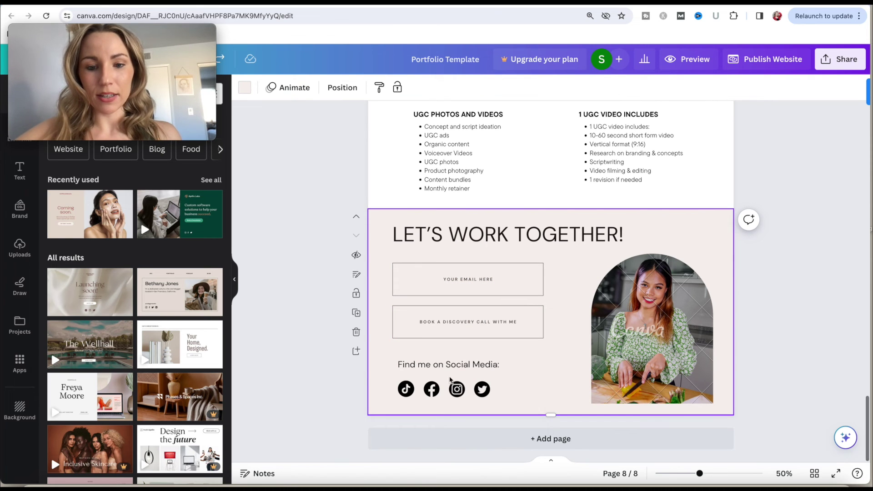
# Check the options available for the TikTok icon under Find me on Social Media, including adding a link
pyautogui.click(406, 389)
pyautogui.click(425, 354)
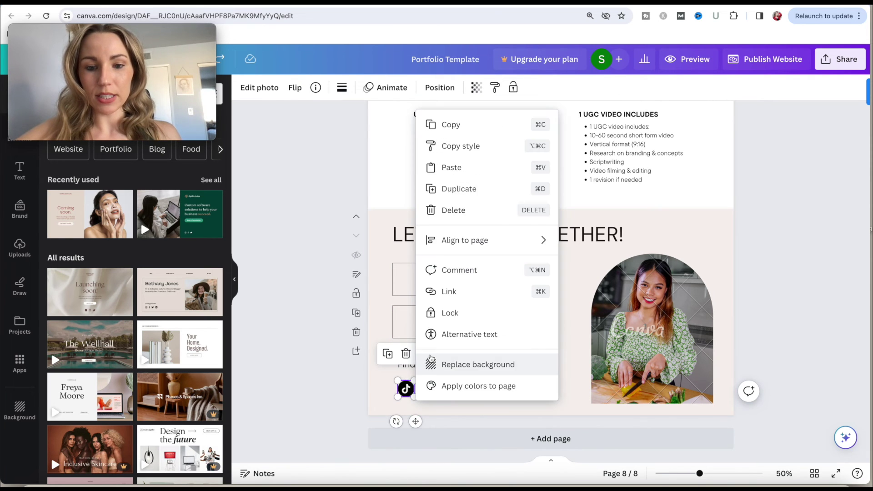
pyautogui.click(425, 377)
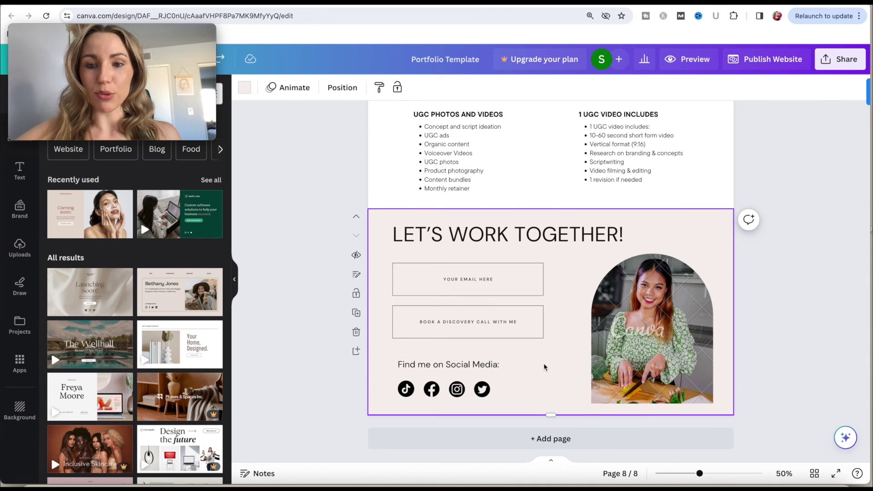
# Preview the website in mobile view and examine the header, video examples and UGC Photography sections
pyautogui.scroll(1, 544, 366)
pyautogui.scroll(20, 498, 358)
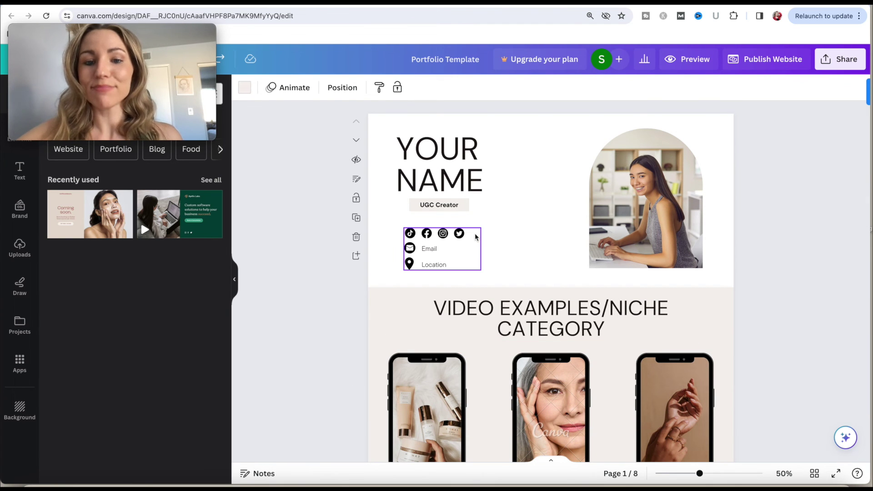
pyautogui.scroll(-10, 475, 236)
pyautogui.scroll(10, 475, 237)
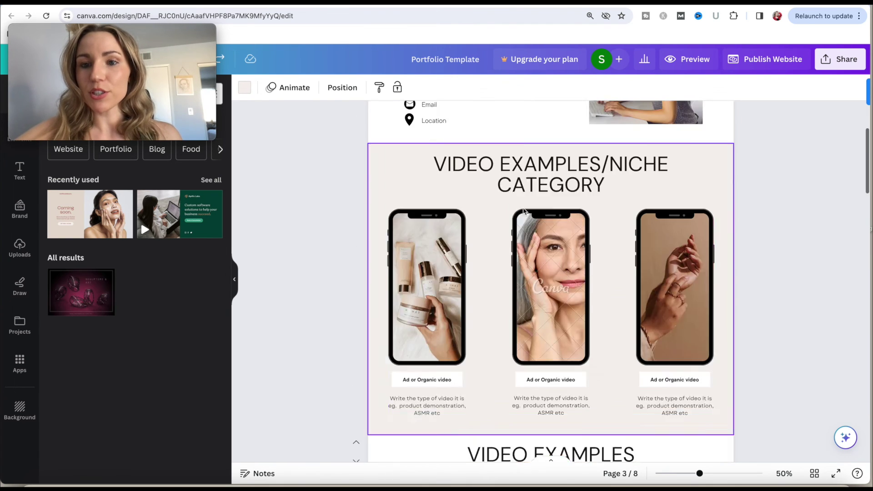
pyautogui.click(687, 59)
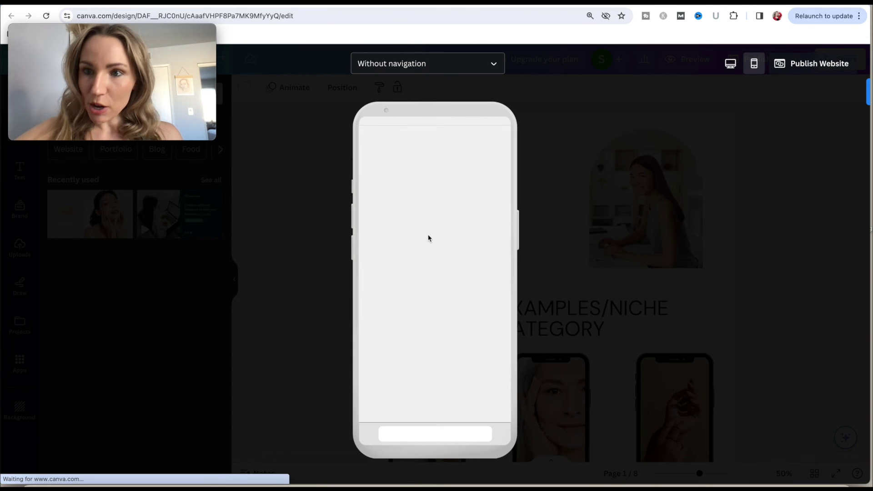
pyautogui.scroll(-6, 428, 237)
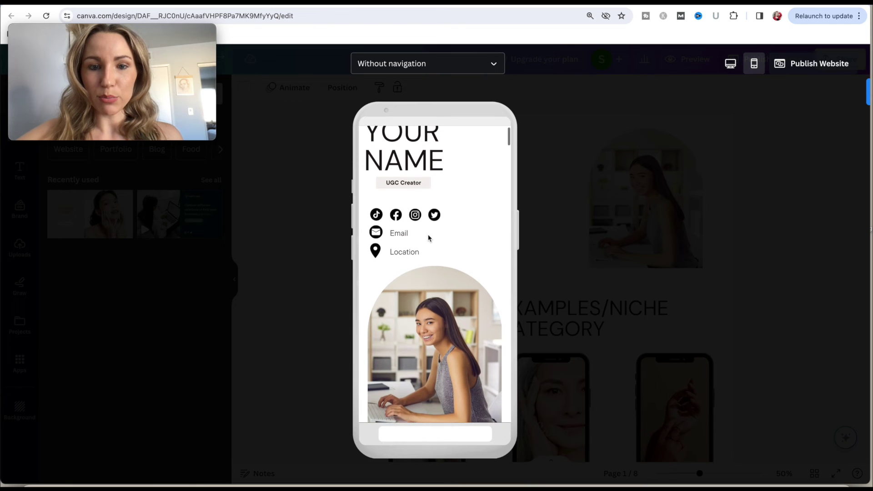
pyautogui.scroll(-15, 429, 237)
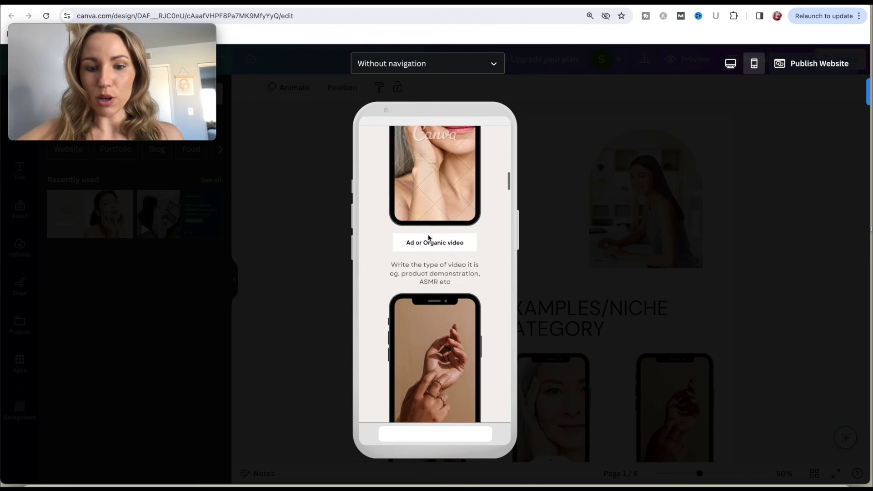
pyautogui.scroll(-10, 428, 237)
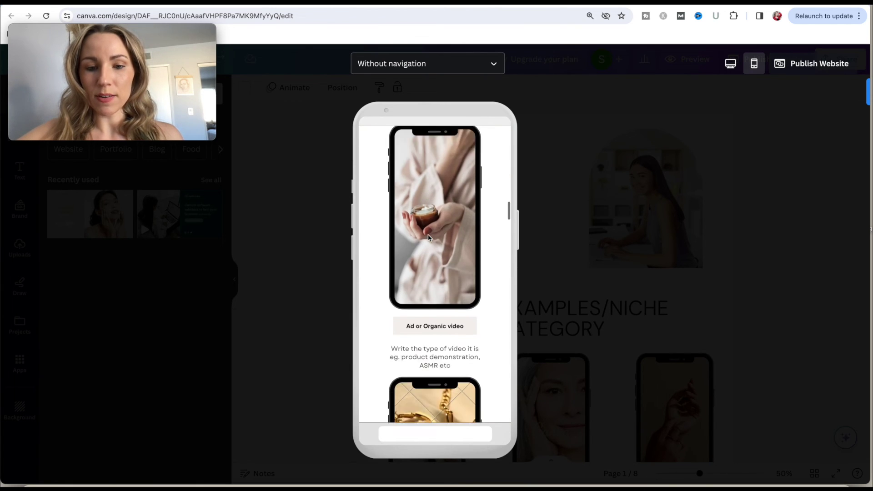
pyautogui.scroll(-10, 428, 237)
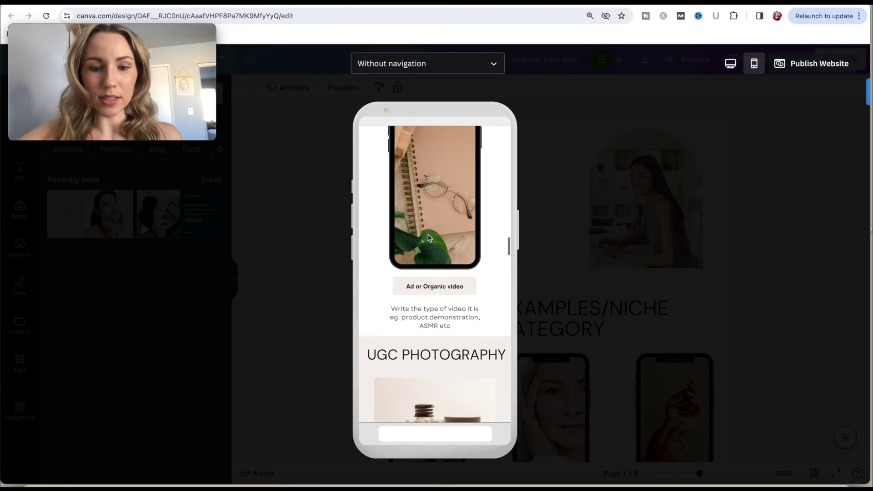
pyautogui.scroll(-10, 428, 236)
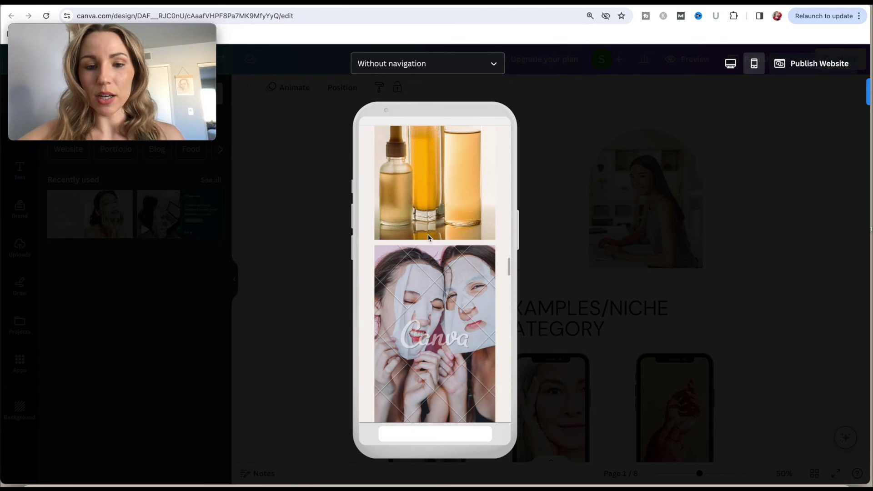
pyautogui.scroll(-10, 428, 237)
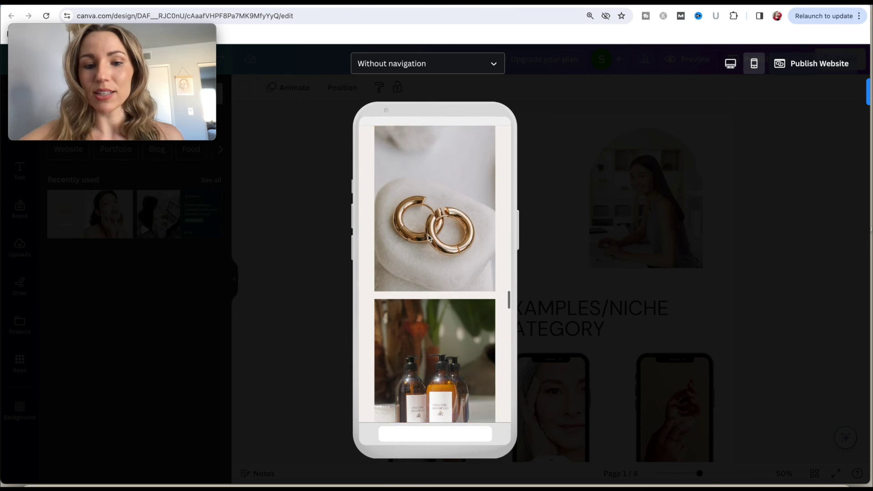
pyautogui.scroll(-5, 428, 237)
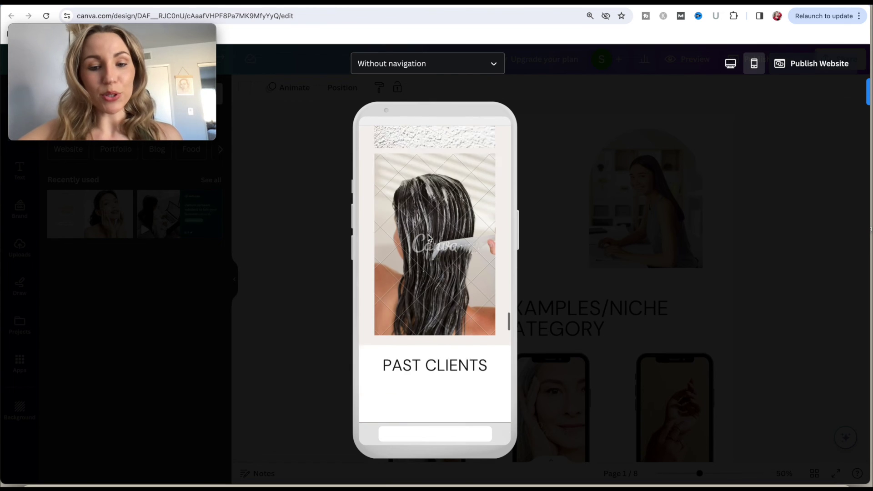
# Examine the Past Clients brand logos, client testimonials and Analytics section in the mobile preview
pyautogui.scroll(-3, 428, 236)
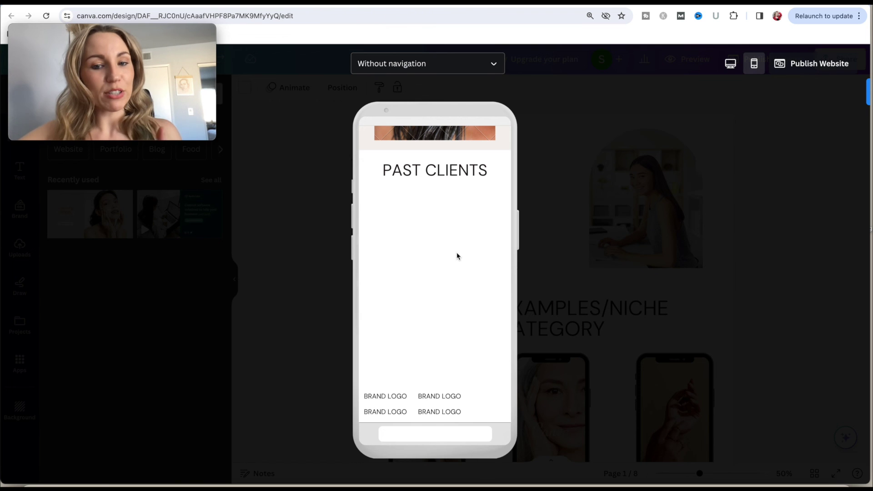
pyautogui.scroll(-1, 457, 256)
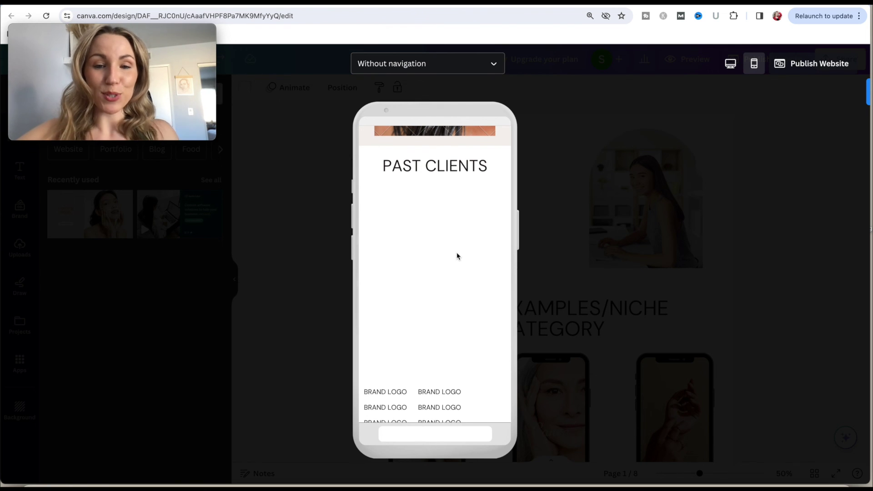
pyautogui.scroll(-1, 457, 256)
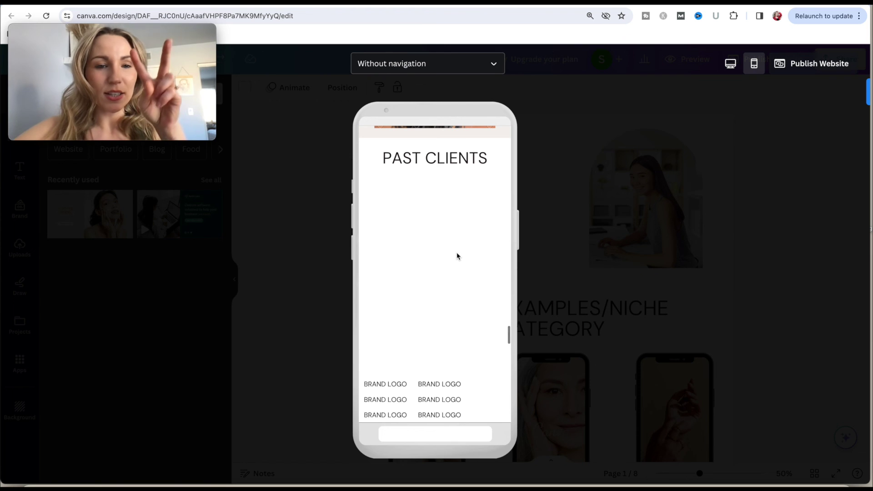
pyautogui.scroll(-5, 457, 256)
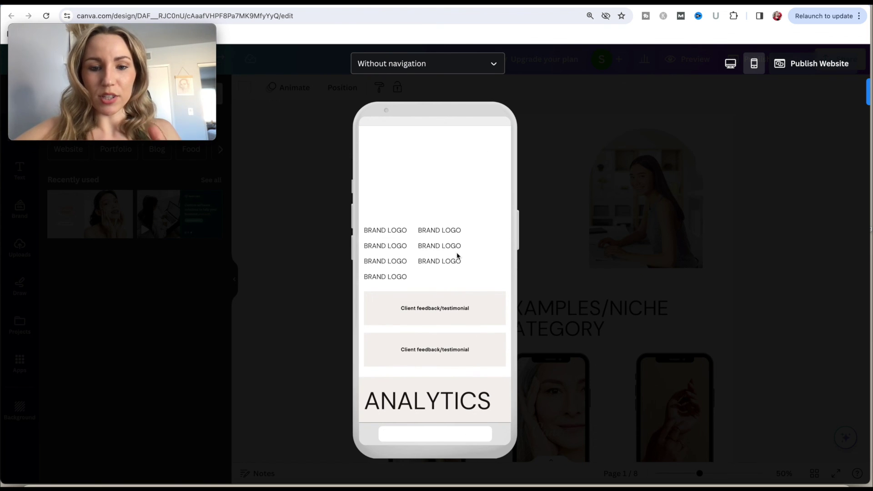
pyautogui.scroll(-3, 457, 256)
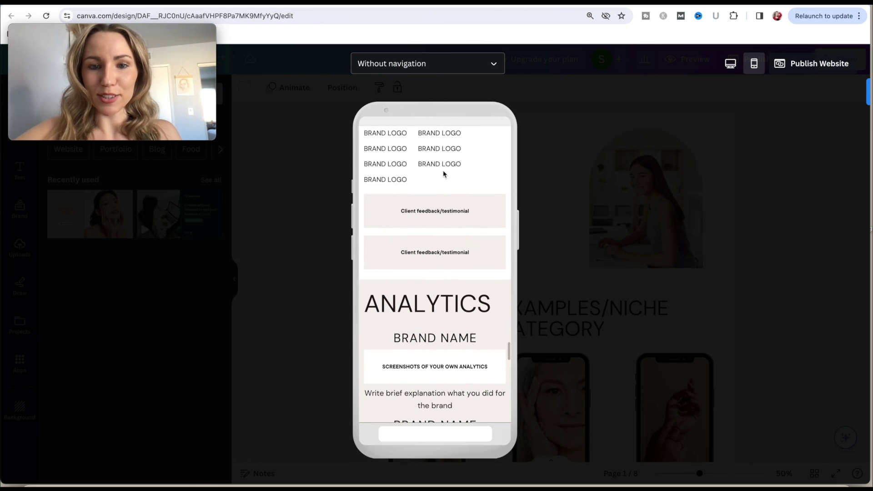
pyautogui.scroll(-4, 441, 260)
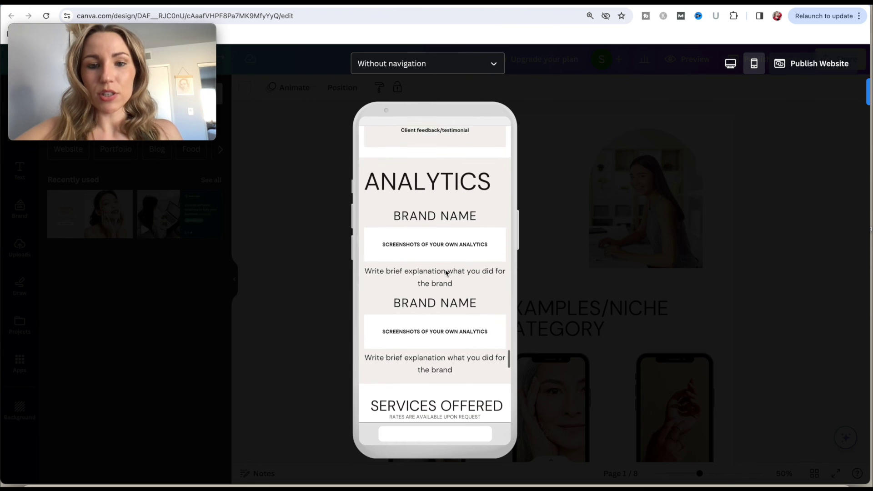
# Examine the Services Offered and Let's Work Together sections in the mobile preview
pyautogui.scroll(-10, 446, 273)
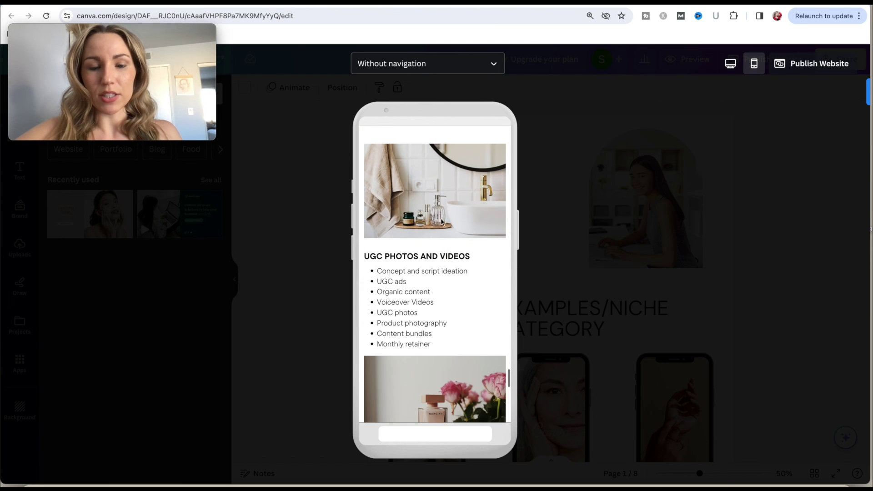
pyautogui.scroll(3, 441, 221)
pyautogui.scroll(-2, 440, 219)
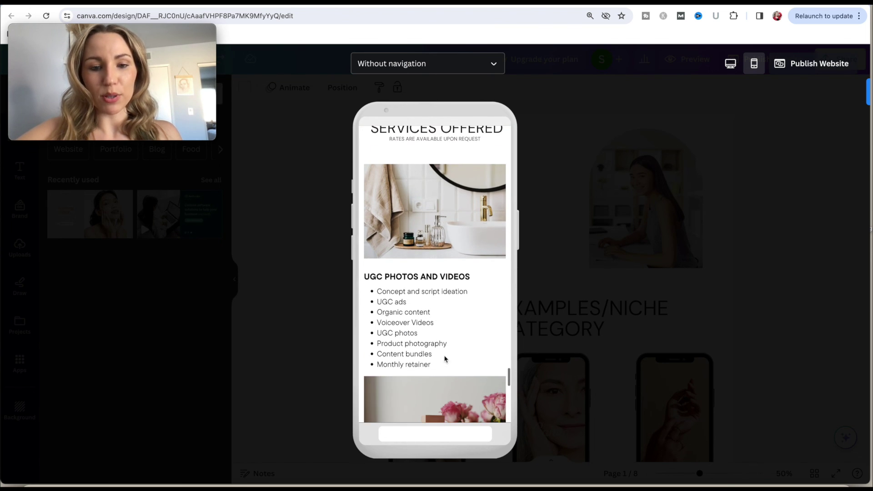
pyautogui.scroll(-12, 422, 225)
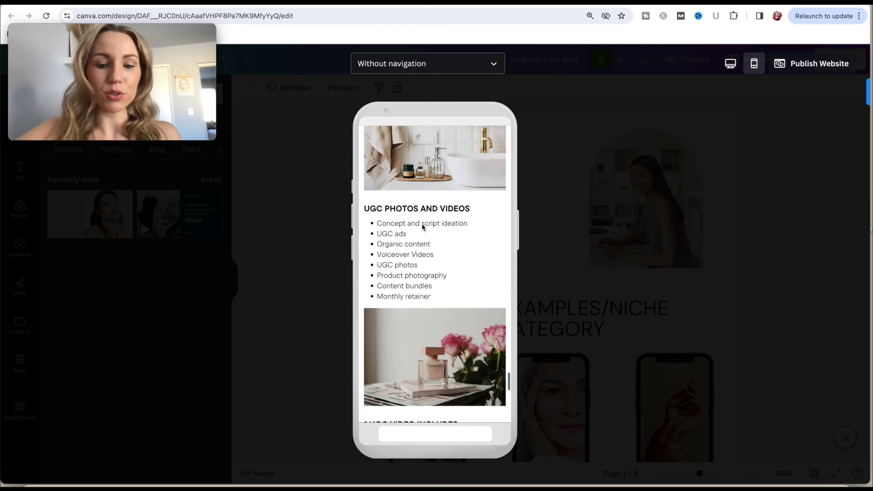
pyautogui.scroll(-10, 422, 227)
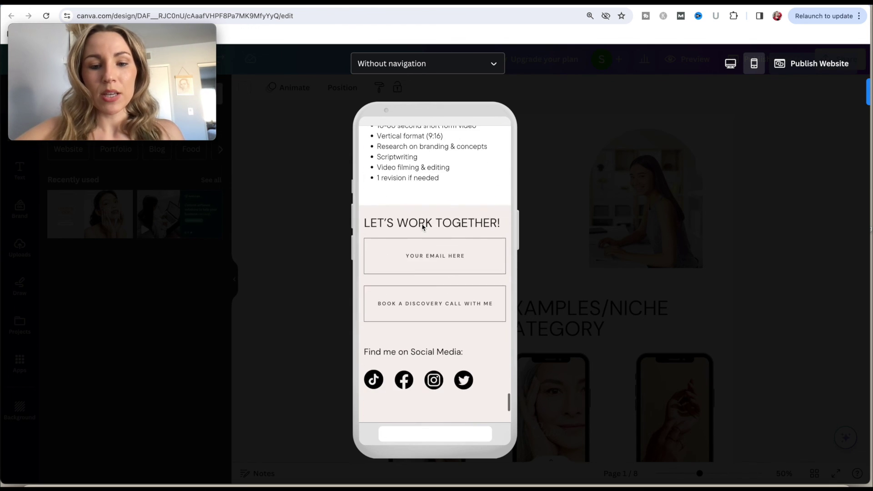
pyautogui.scroll(-1, 423, 225)
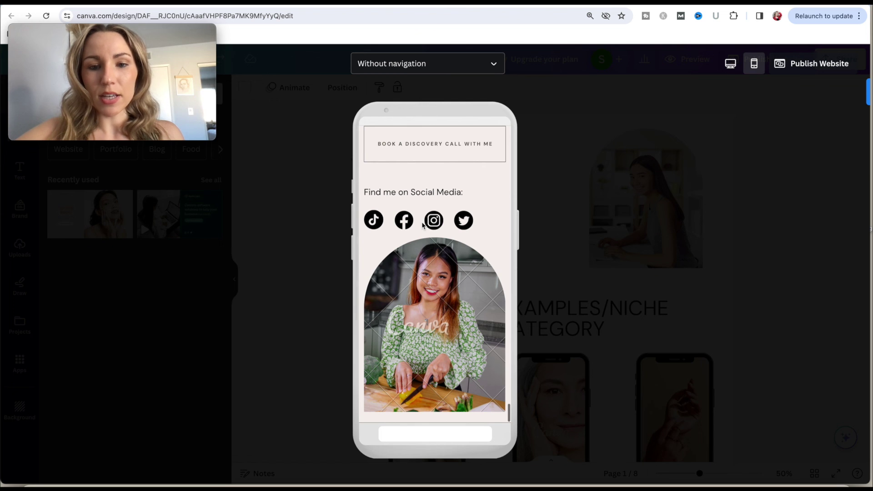
pyautogui.scroll(15, 492, 234)
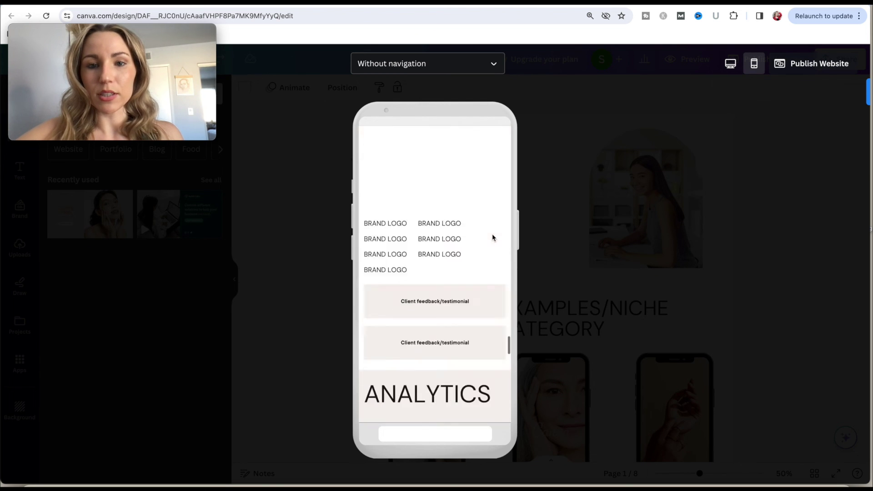
# Switch the website preview to desktop view and examine the header, video examples and UGC Photography sections
pyautogui.click(730, 63)
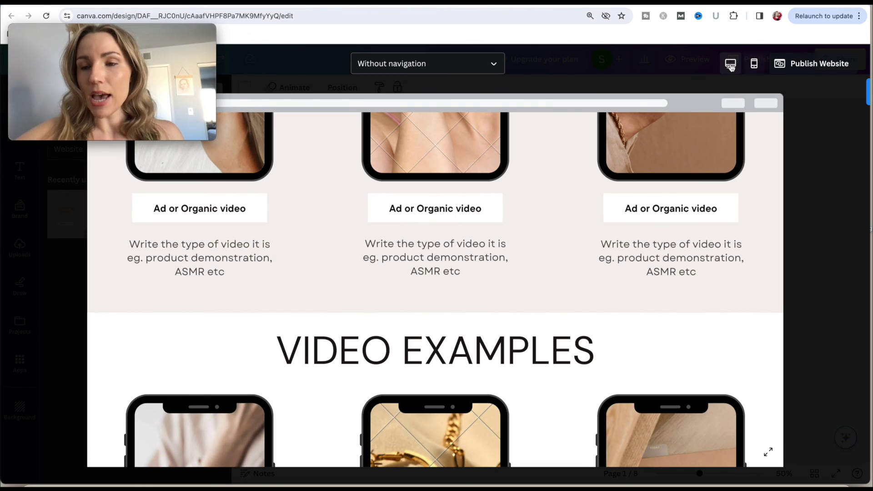
pyautogui.scroll(10, 538, 272)
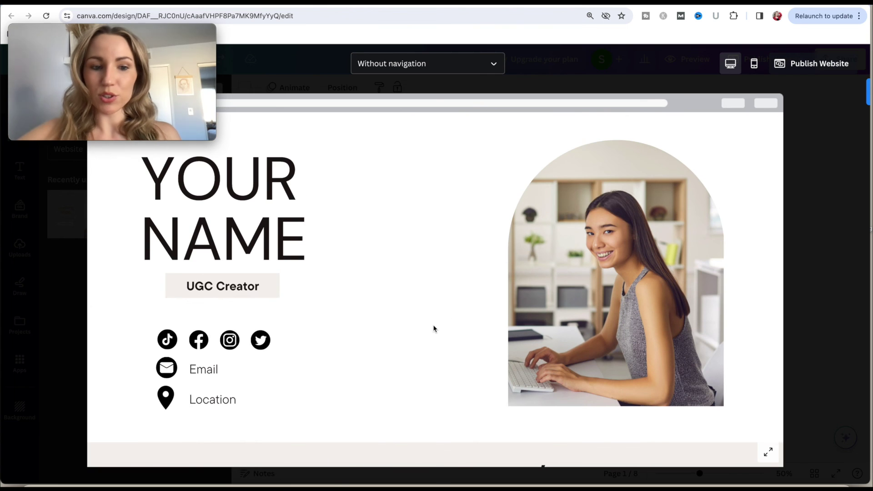
pyautogui.scroll(-10, 433, 328)
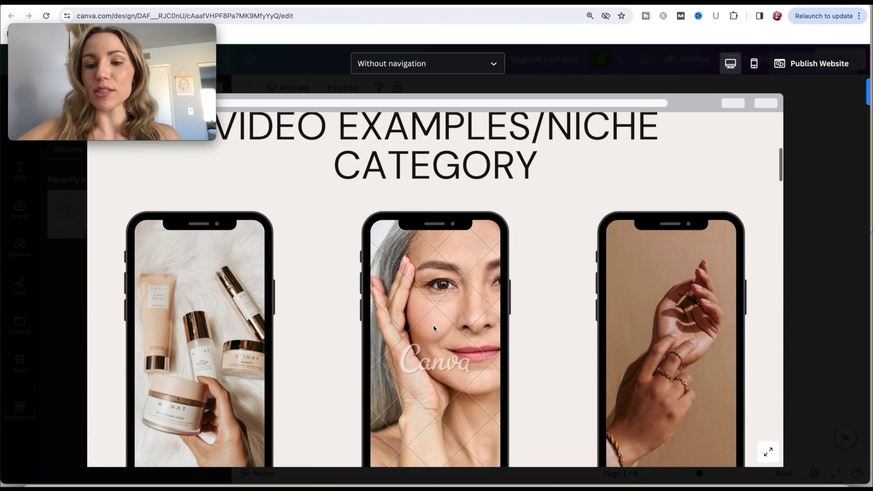
pyautogui.scroll(-5, 433, 328)
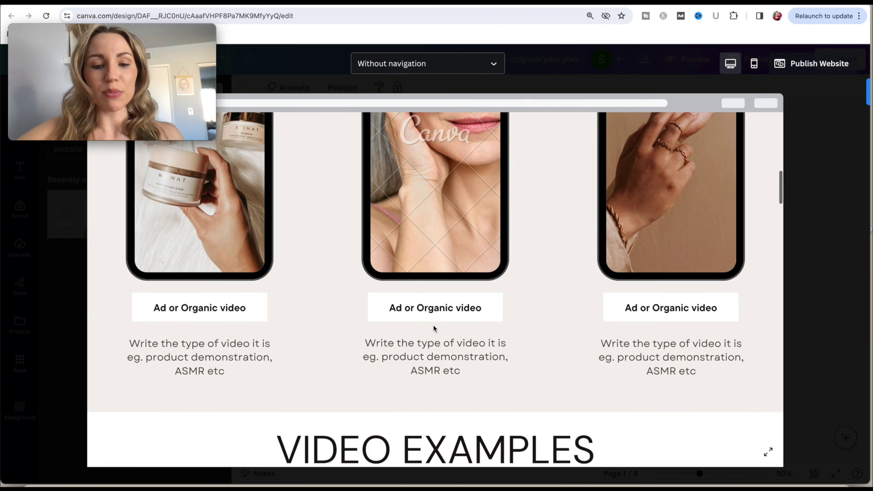
pyautogui.scroll(-7, 433, 328)
pyautogui.scroll(-8, 433, 328)
# Examine the Past Clients, Services Offered and Let's Work Together sections in the desktop preview, and return to the header
pyautogui.scroll(-10, 434, 328)
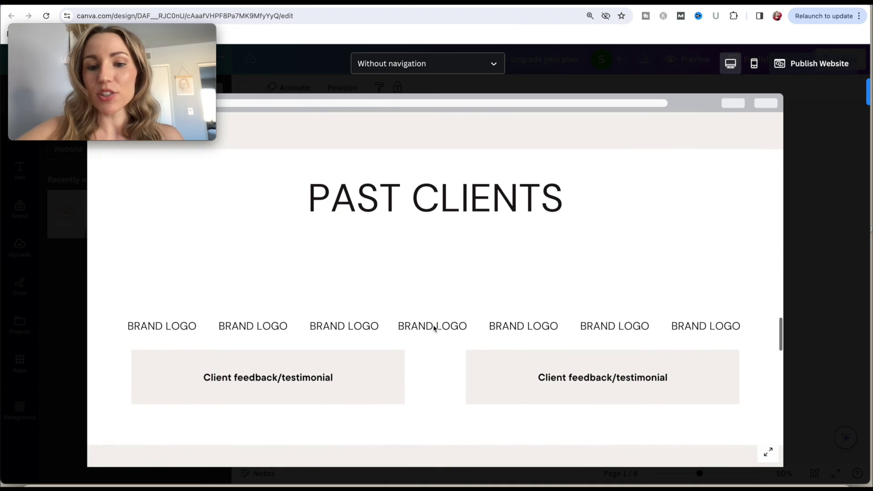
pyautogui.scroll(-10, 433, 328)
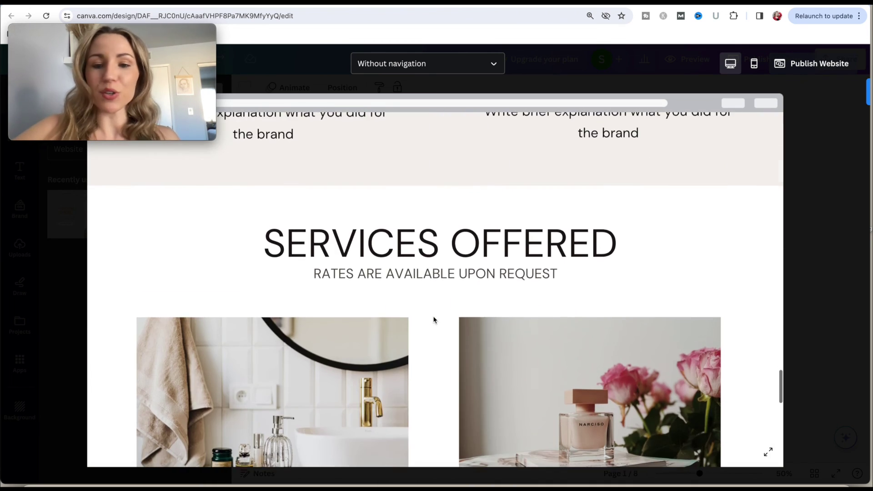
pyautogui.scroll(-10, 433, 320)
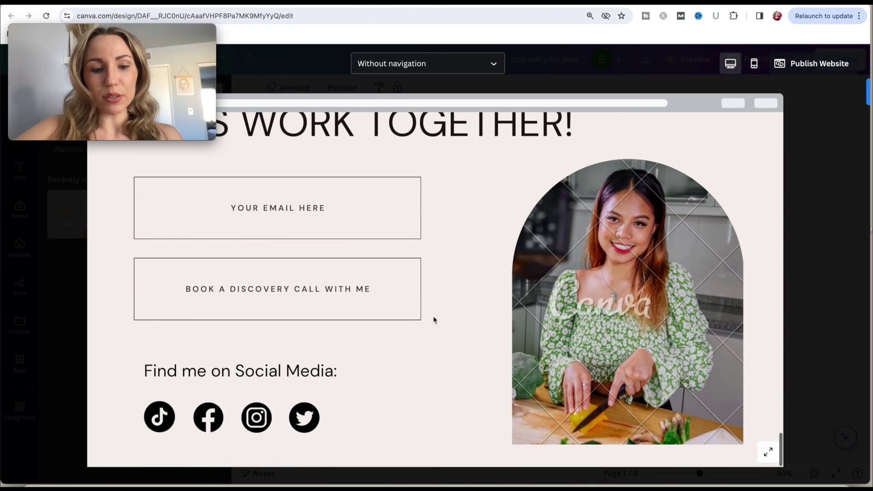
pyautogui.scroll(15, 434, 320)
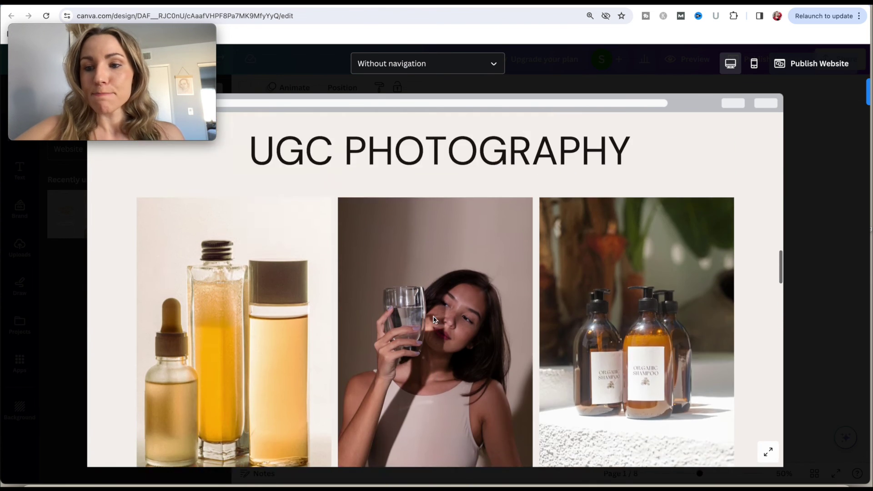
pyautogui.scroll(10, 433, 319)
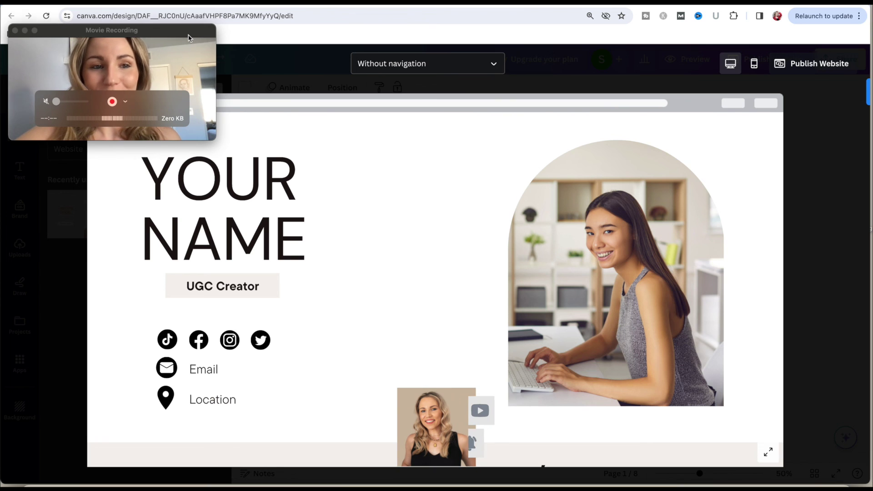
pyautogui.moveTo(190, 36); pyautogui.dragTo(191, 25)
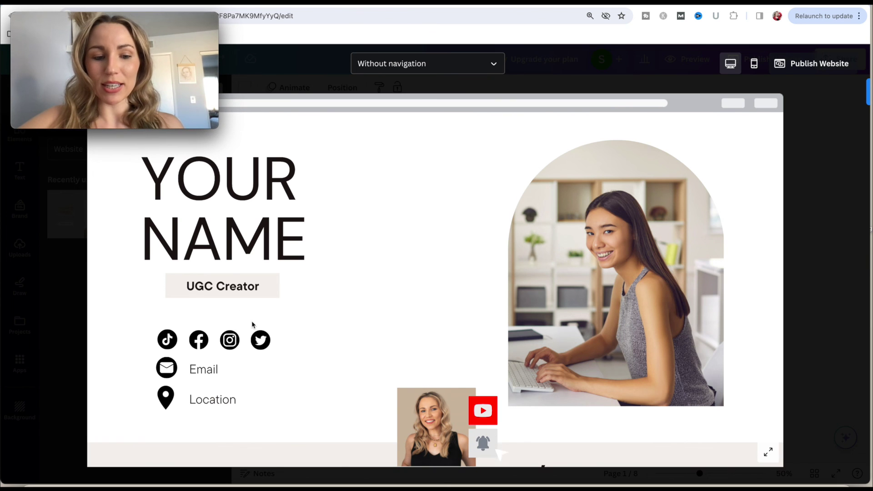